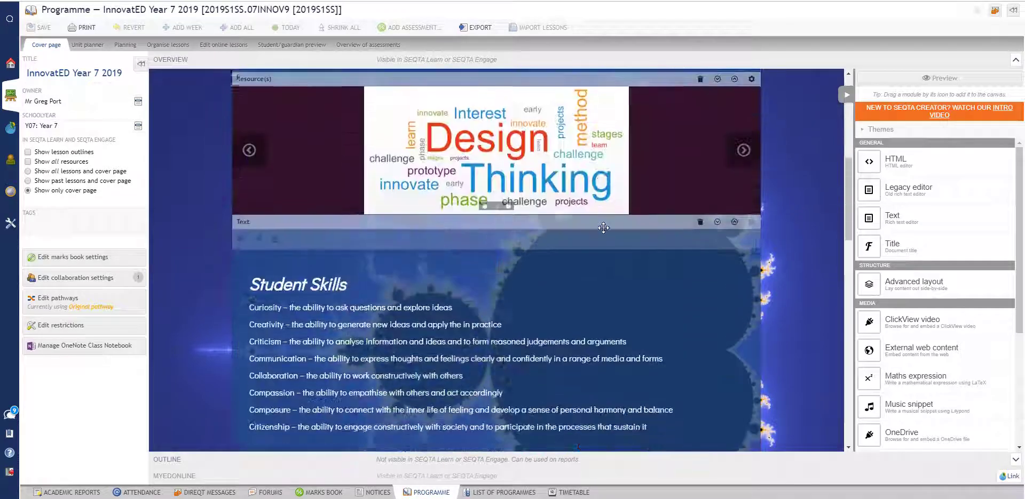
- Insert a new Title module between the page title and the welcome section of the cover page
scroll(603, 228, down, 8)
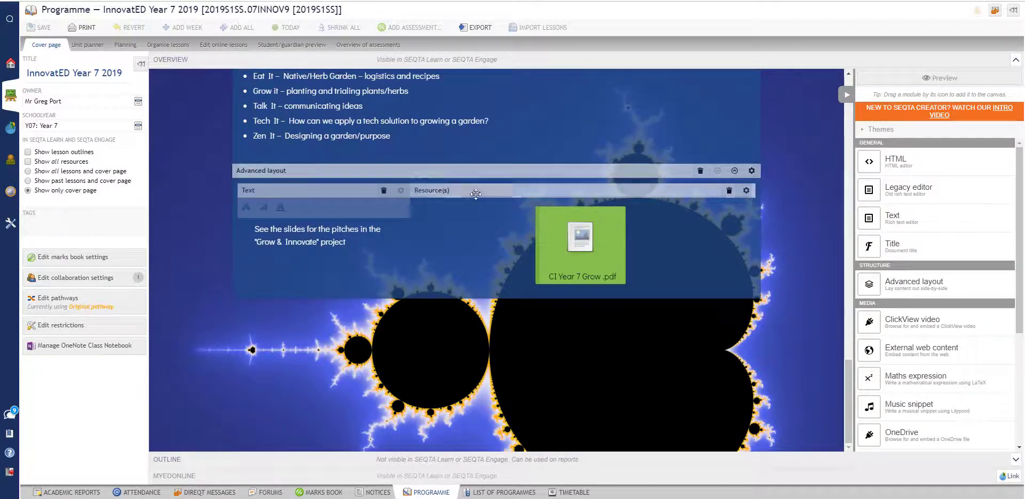
scroll(491, 195, up, 20)
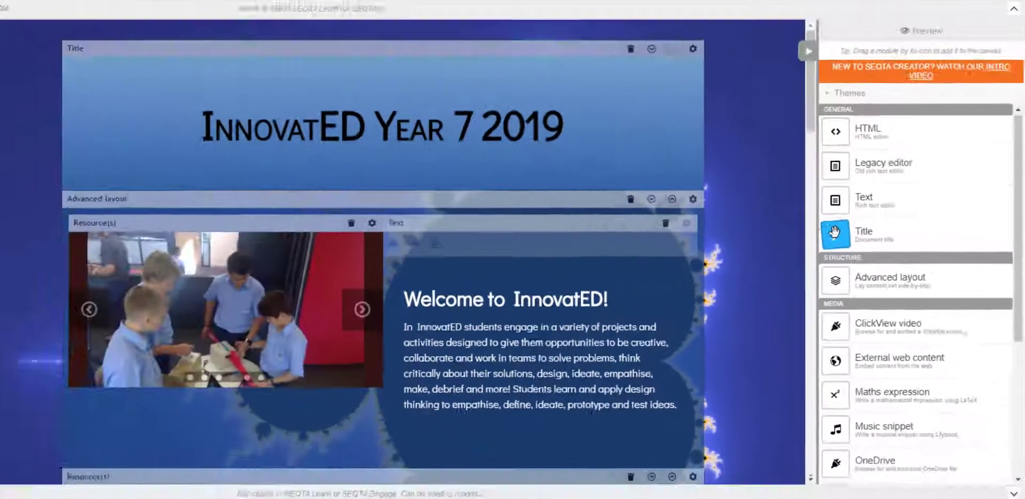
drag(834, 233, 417, 184)
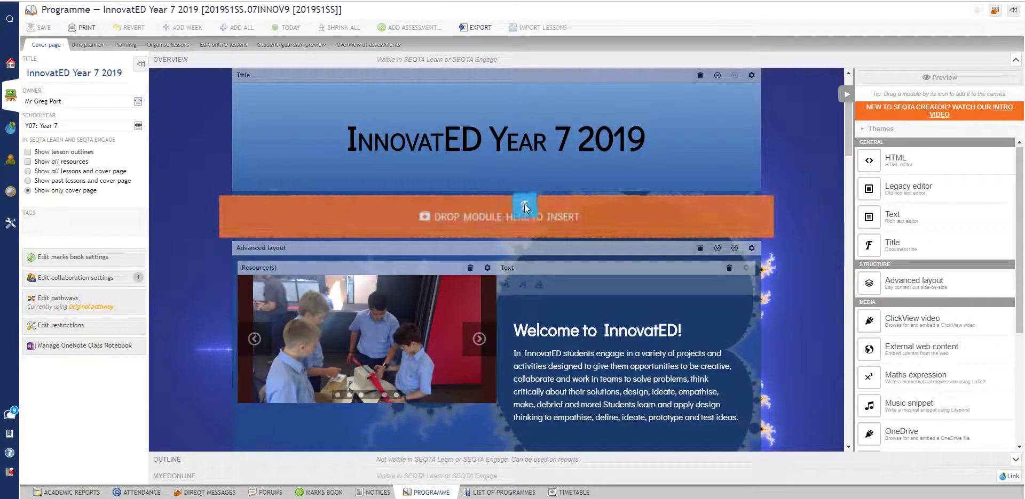
drag(524, 204, 522, 204)
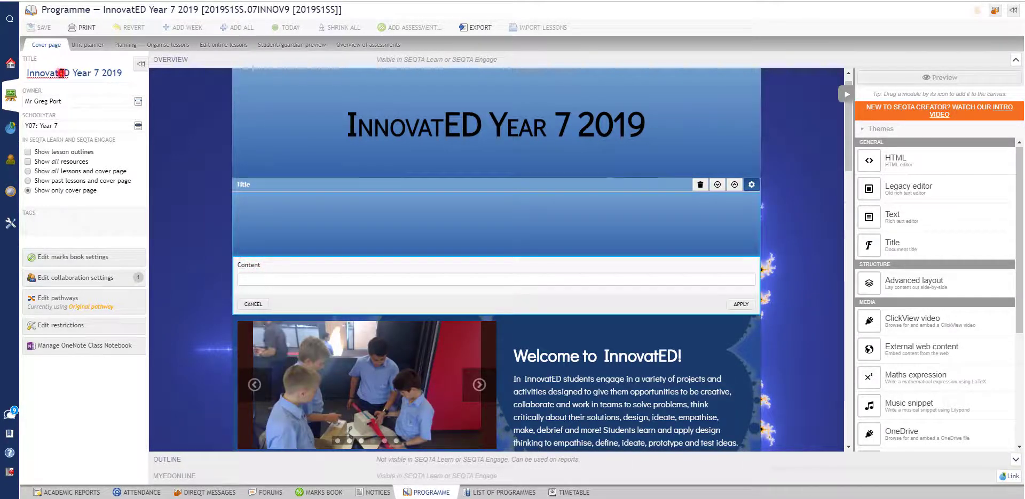
- Copy the programme title "InnovatED Year 7 2019" into the new Title module's content and apply it
drag(24, 73, 151, 77)
key(ctrl+c)
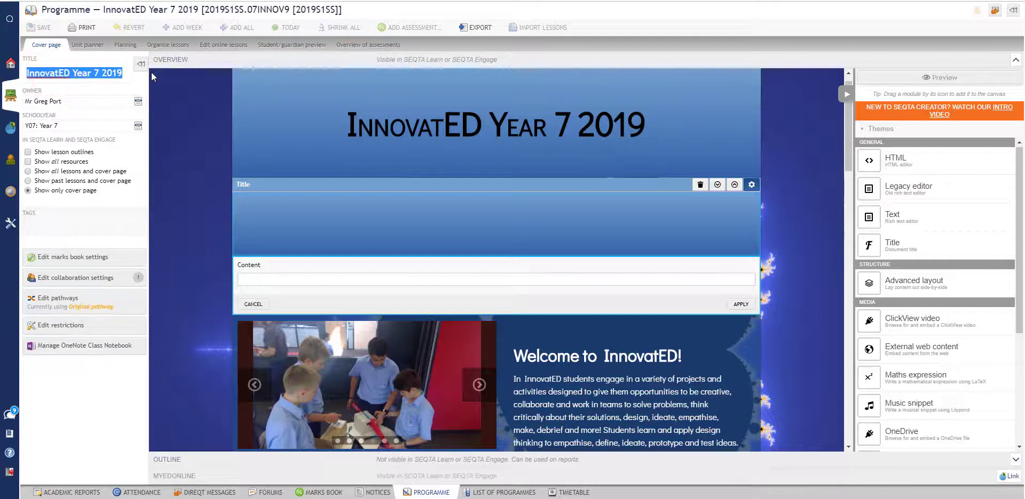
click(290, 281)
key(ctrl+v)
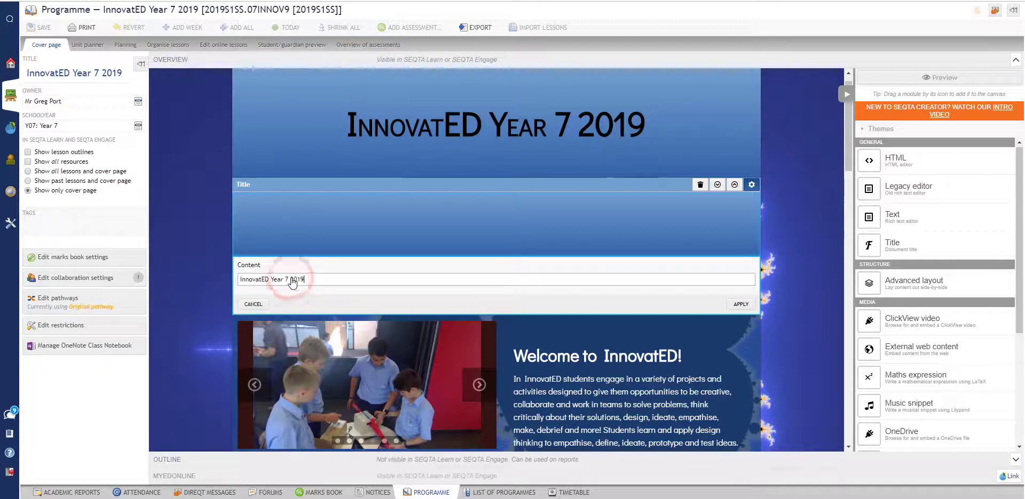
click(741, 304)
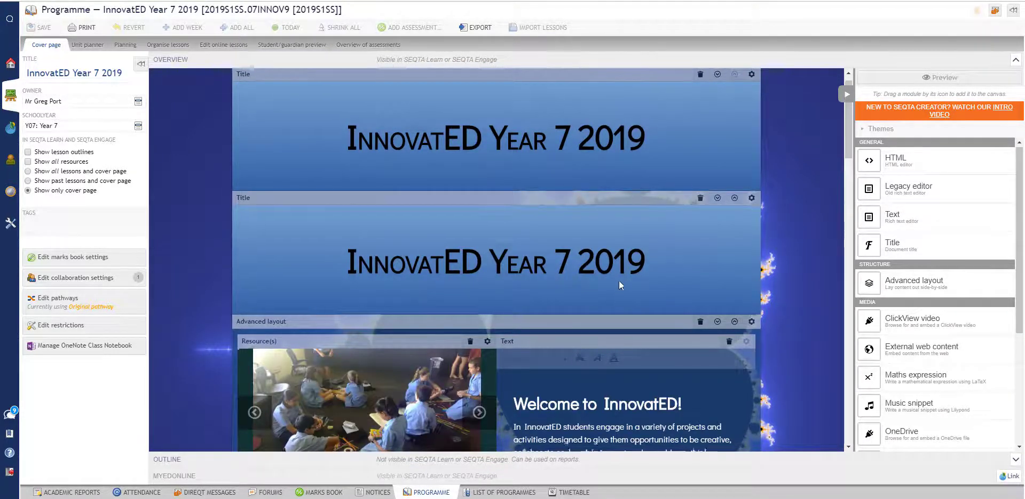
- Delete the second Title module from the cover page
scroll(618, 280, up, 1)
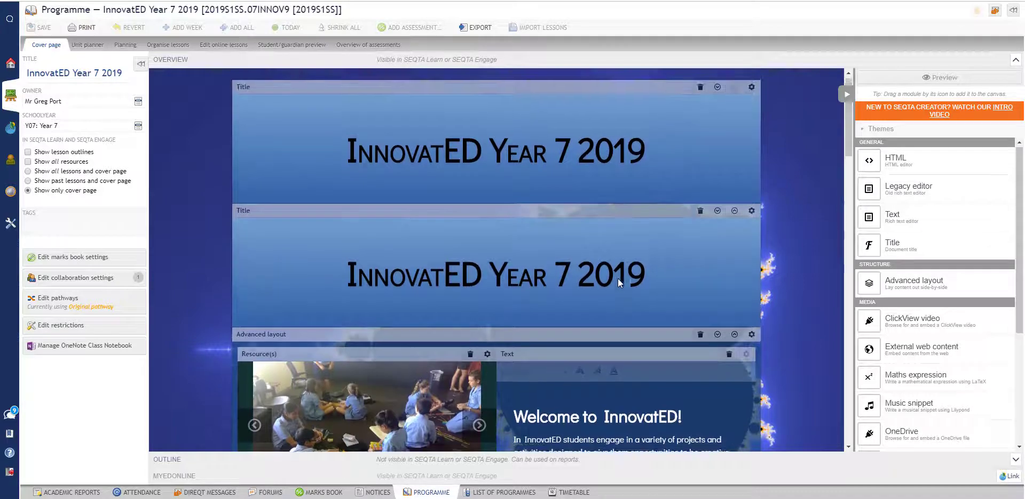
click(700, 211)
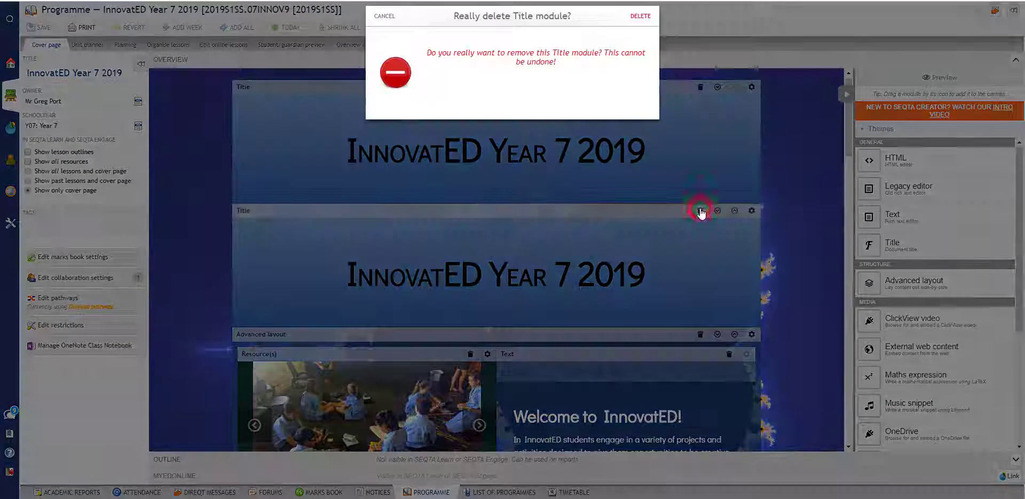
click(641, 17)
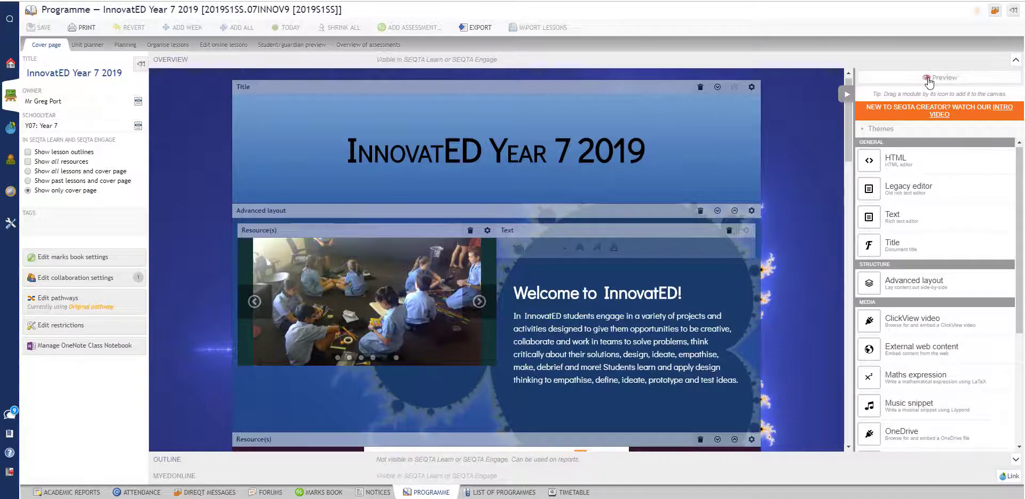
- Preview how the published cover page looks, then close the preview
click(927, 80)
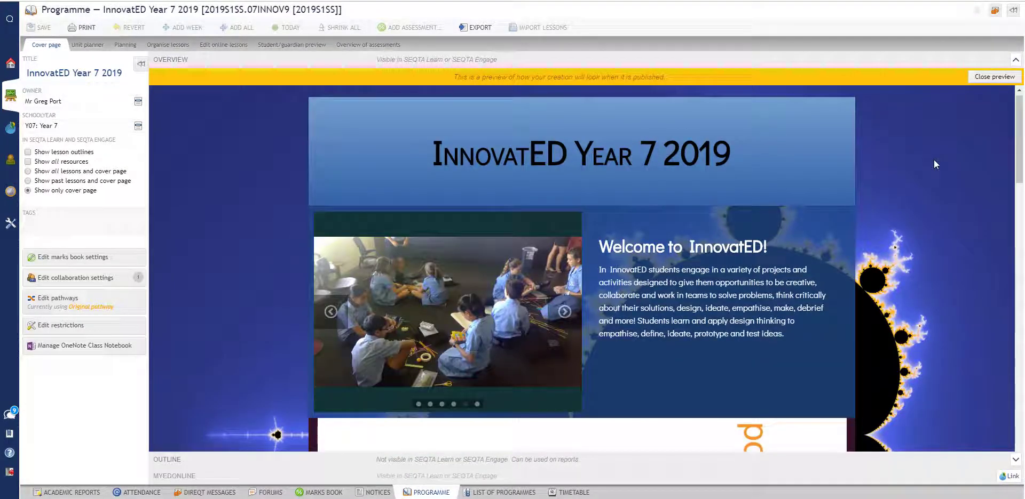
scroll(942, 148, down, 10)
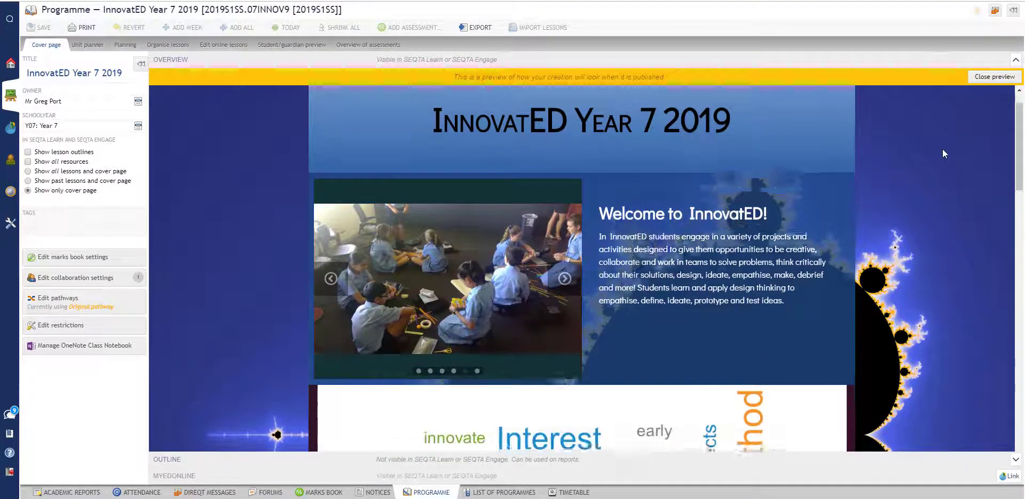
scroll(942, 149, up, 10)
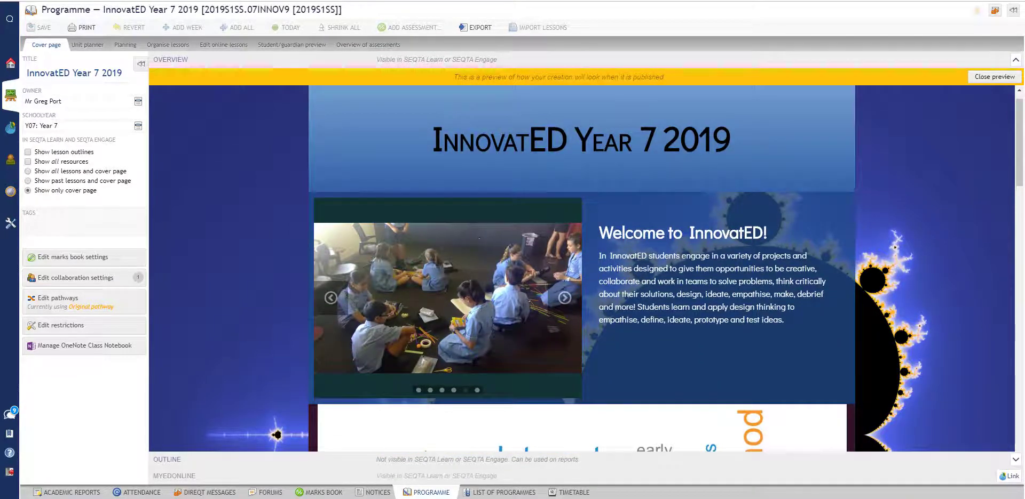
click(993, 77)
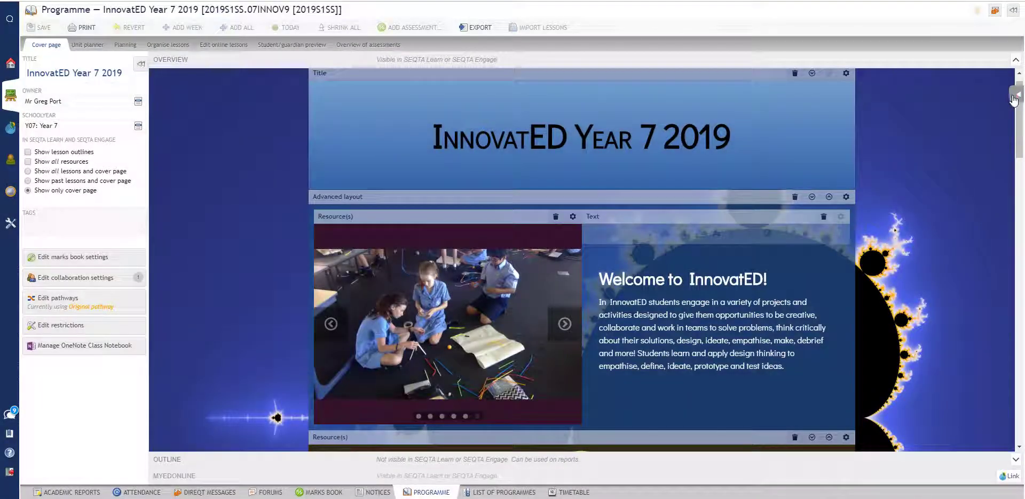
- Insert an Advanced layout below the welcome section, try both sidebar arrangements and set it to Equal
click(1014, 95)
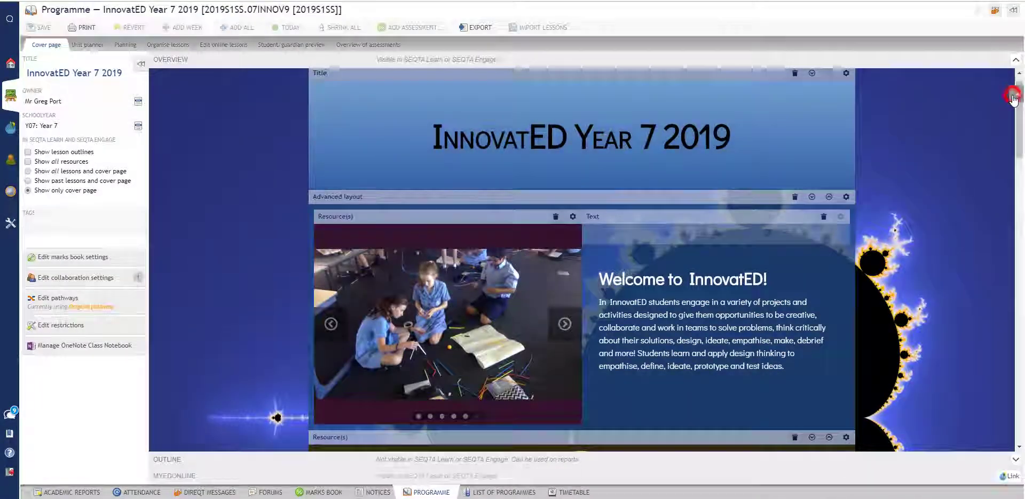
drag(868, 283, 459, 324)
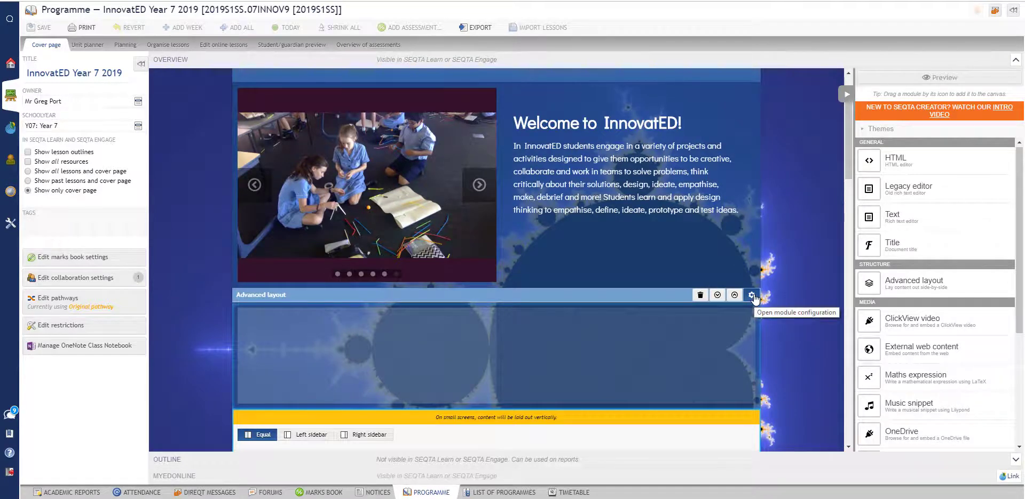
click(307, 436)
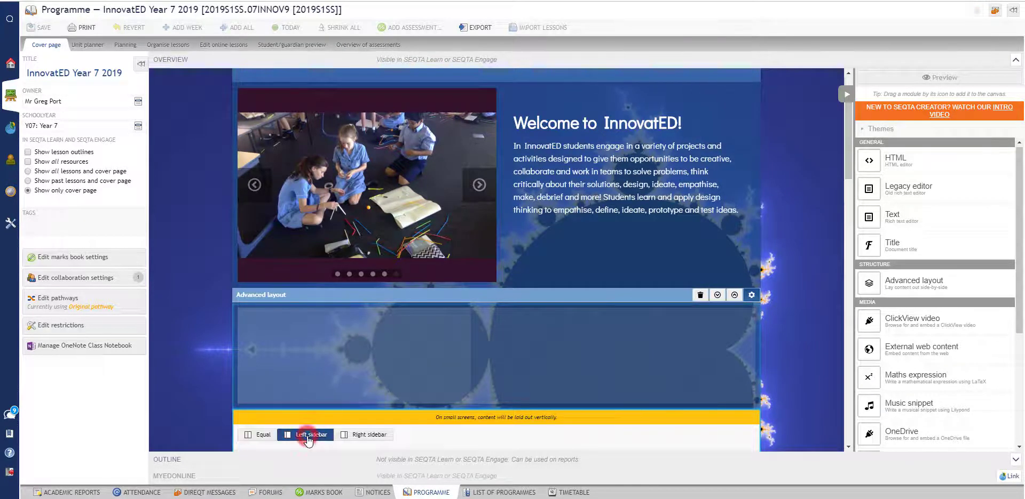
click(356, 436)
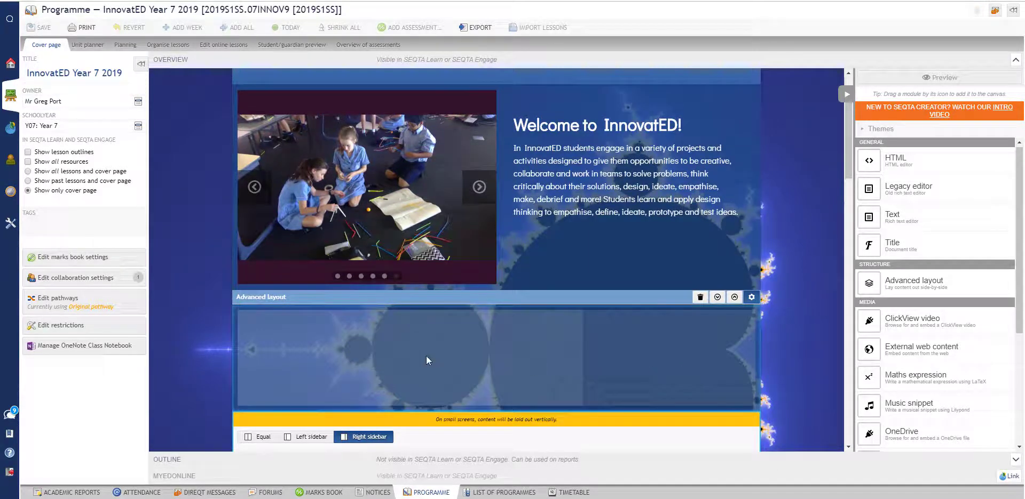
click(264, 439)
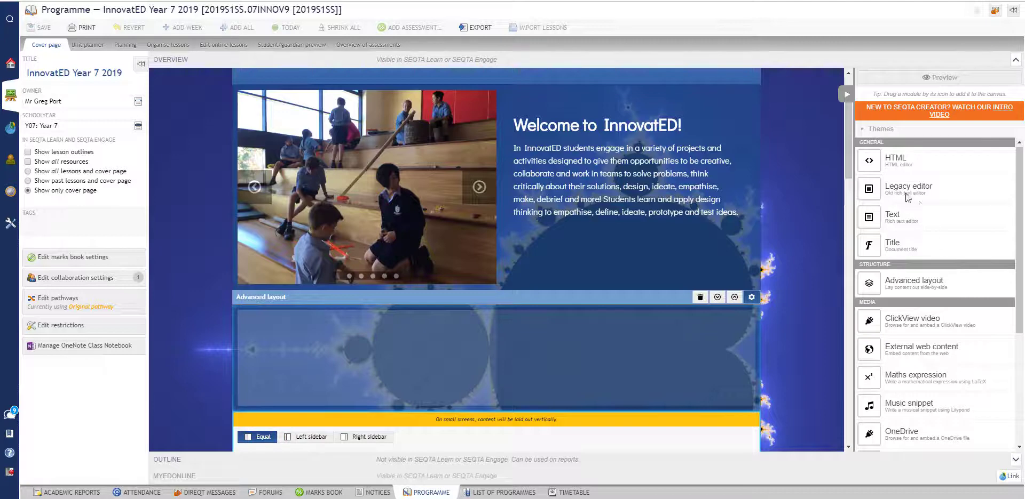
- Add a Text module to the new layout's right column and a Resource(s) module to its left column
drag(869, 218, 619, 278)
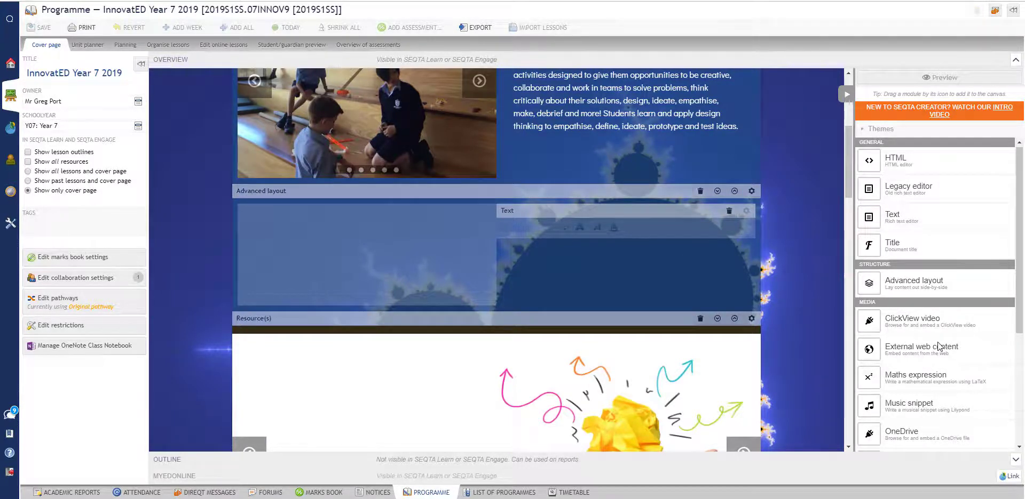
scroll(938, 347, down, 1)
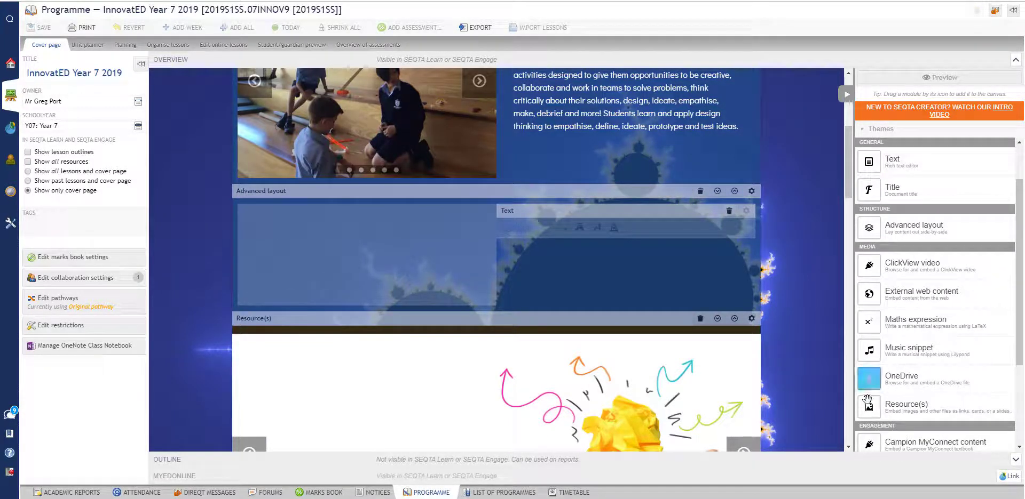
drag(833, 406, 383, 226)
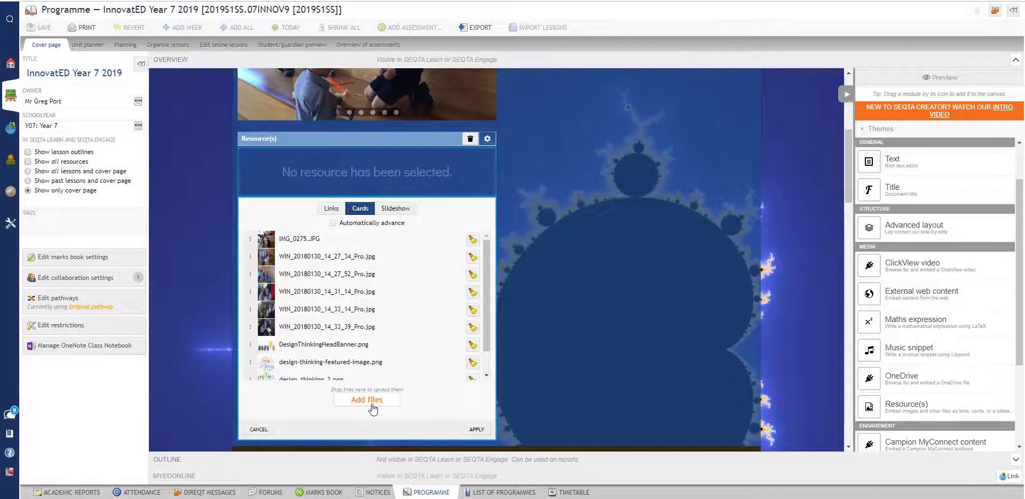
- Add IMG_0275.JPG, WIN_20180130_14_27_34_Pro.jpg and WIN_20180130_14_27_52_Pro.jpg to the new Resource(s) module as cards
scroll(320, 277, up, 1)
click(292, 253)
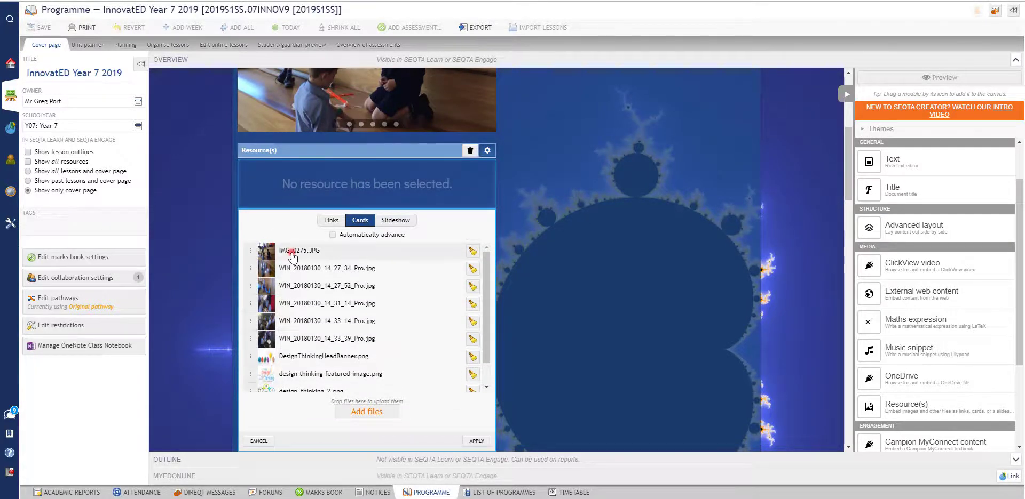
click(302, 267)
click(315, 285)
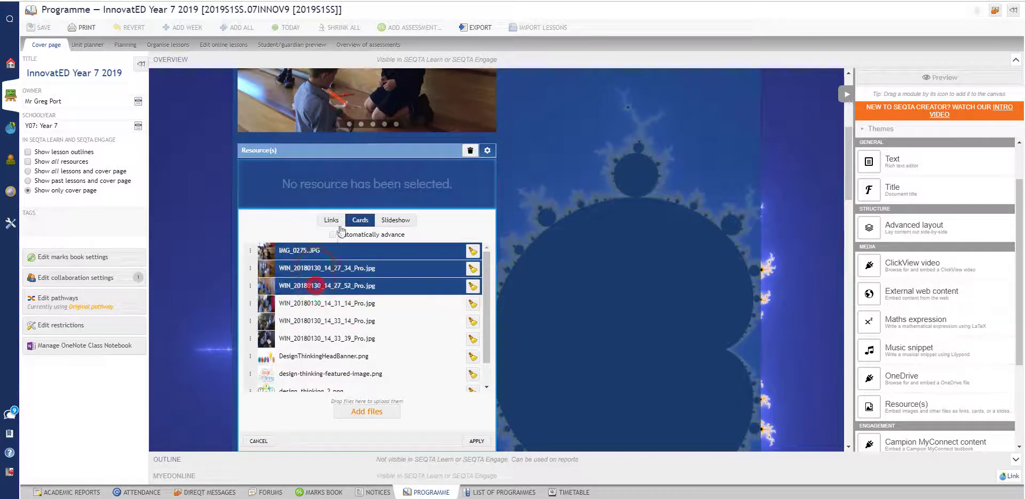
click(473, 441)
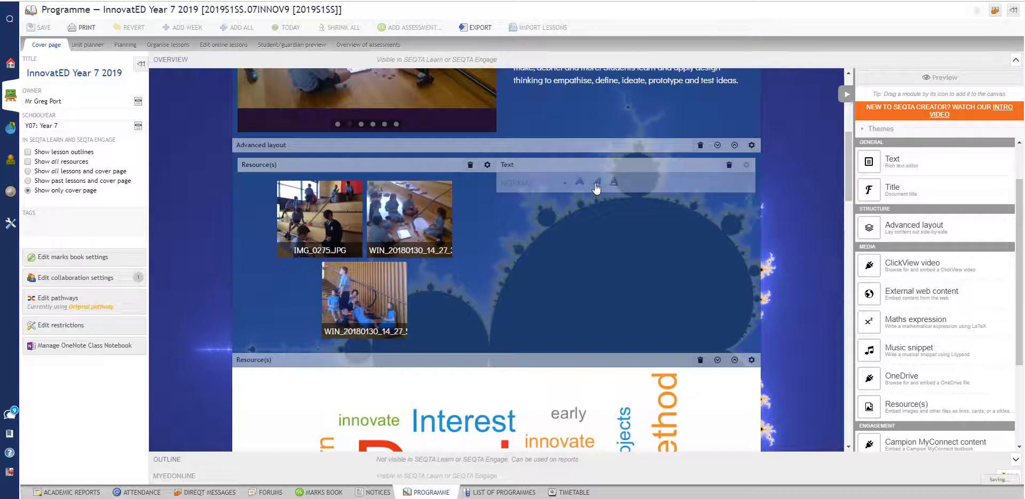
- Enter "Text" in the new layout's text module and switch the Advanced layout to Right sidebar
click(570, 218)
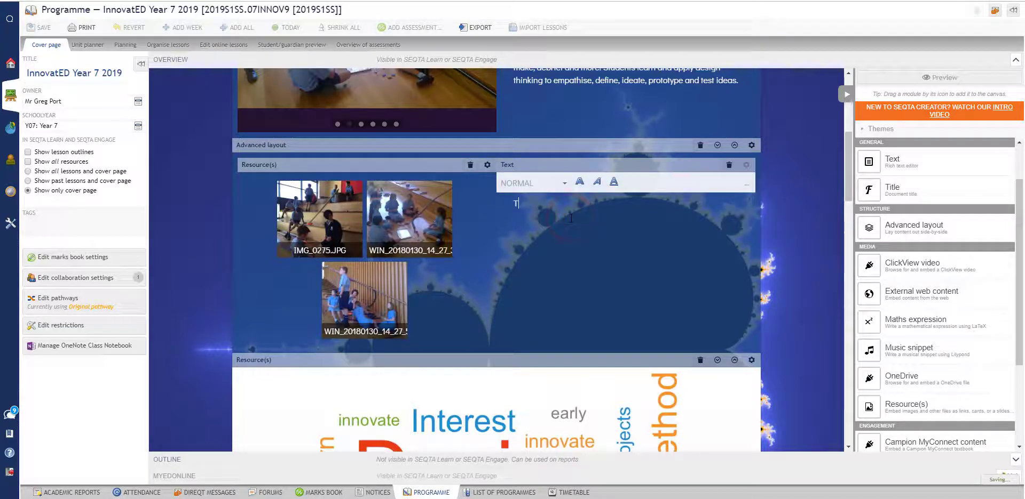
click(570, 231)
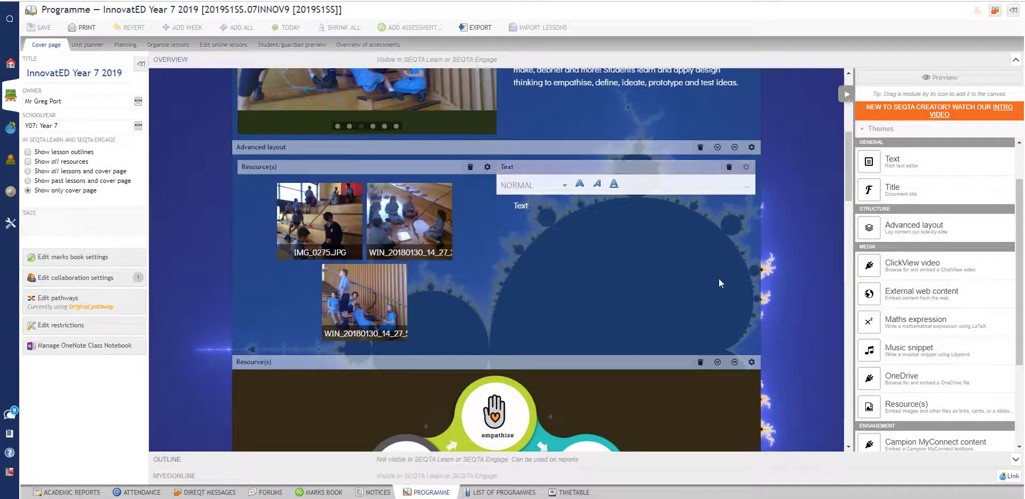
click(657, 290)
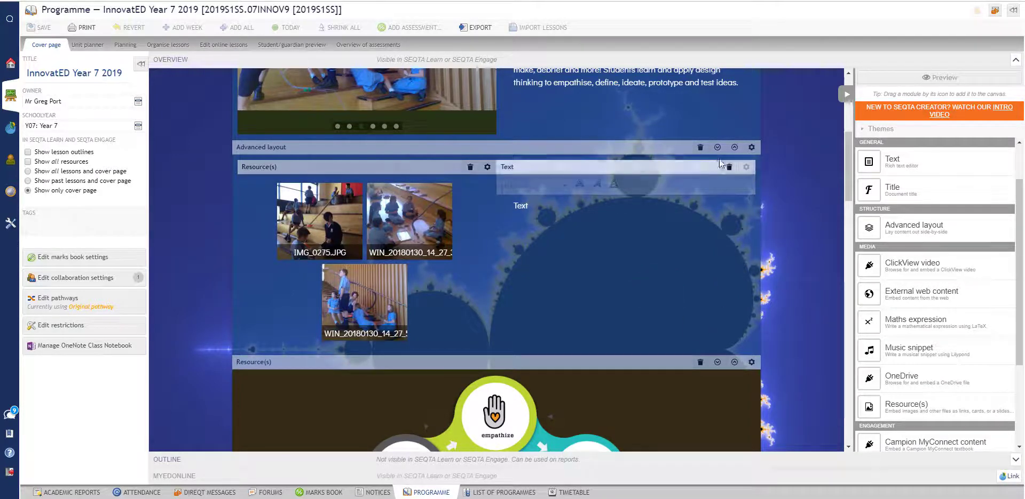
click(751, 148)
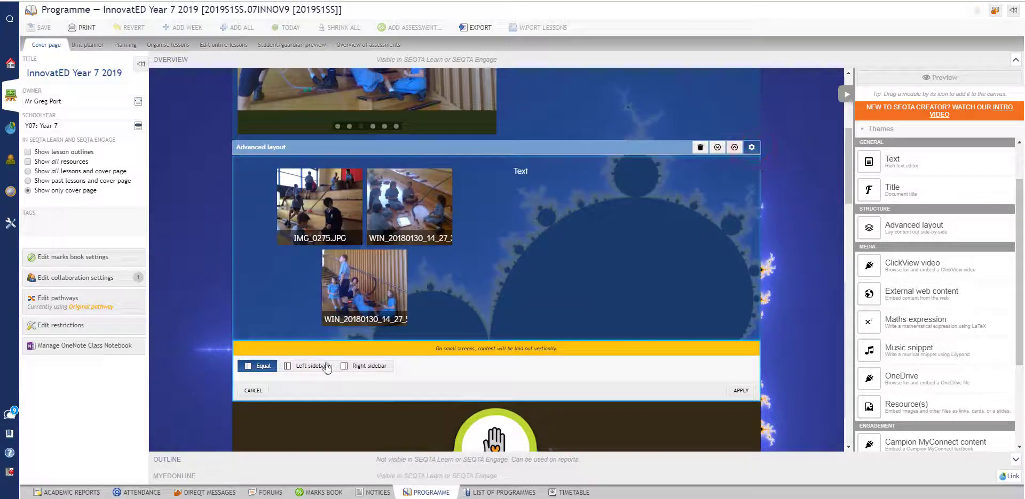
click(369, 367)
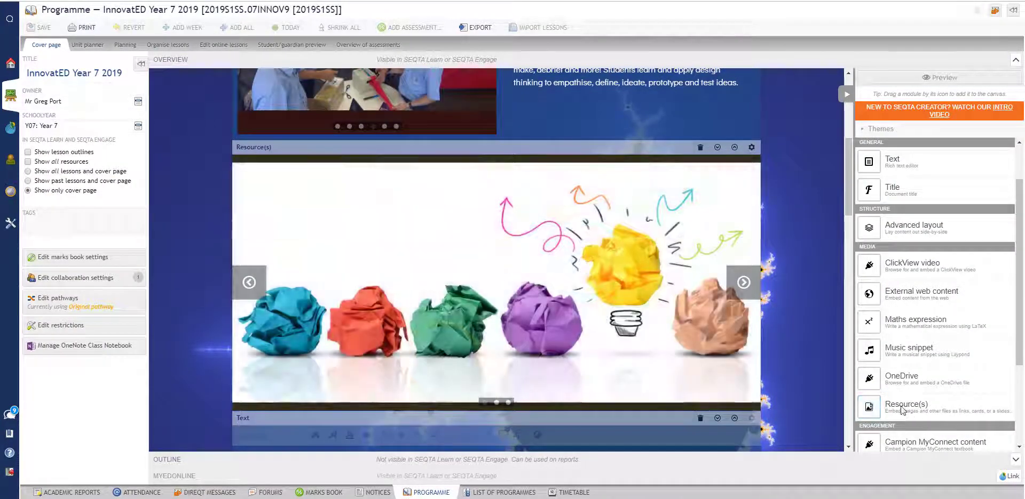
- Advance through the images of the design thinking slideshow
click(743, 283)
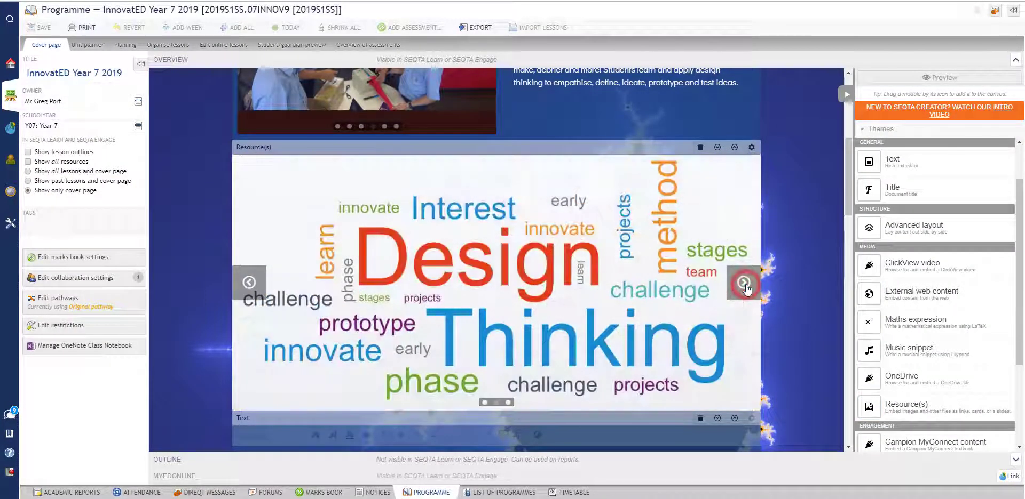
click(743, 282)
click(743, 283)
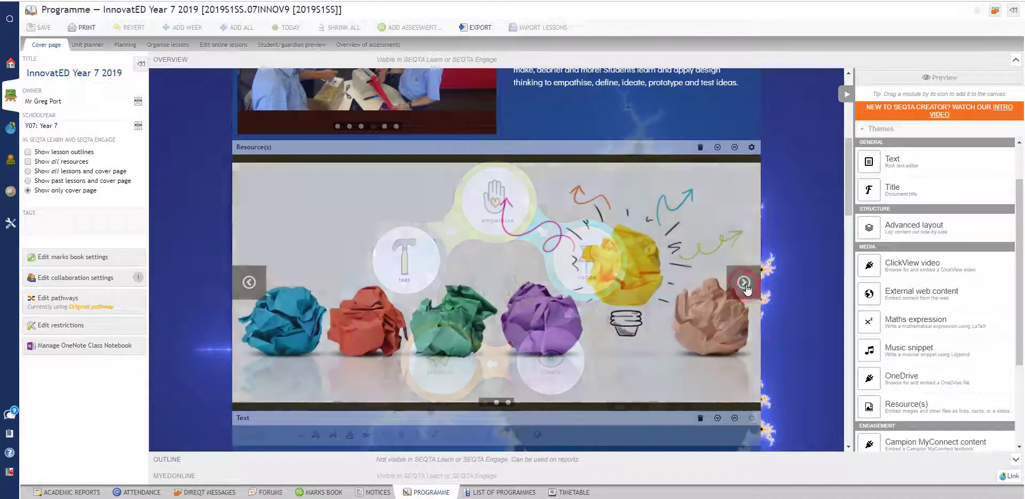
- Open the design thinking slideshow's module configuration and review its display mode, automatic advance and selected images
click(751, 146)
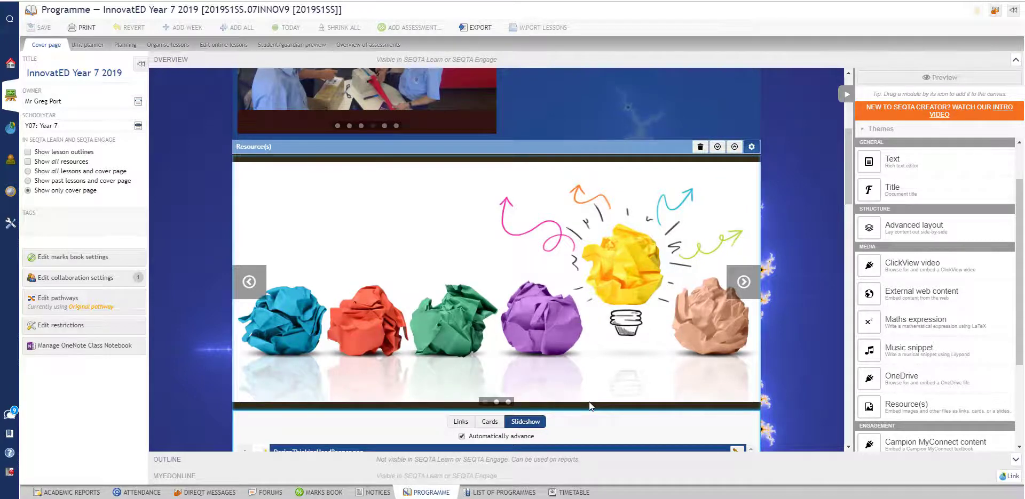
scroll(588, 401, down, 1)
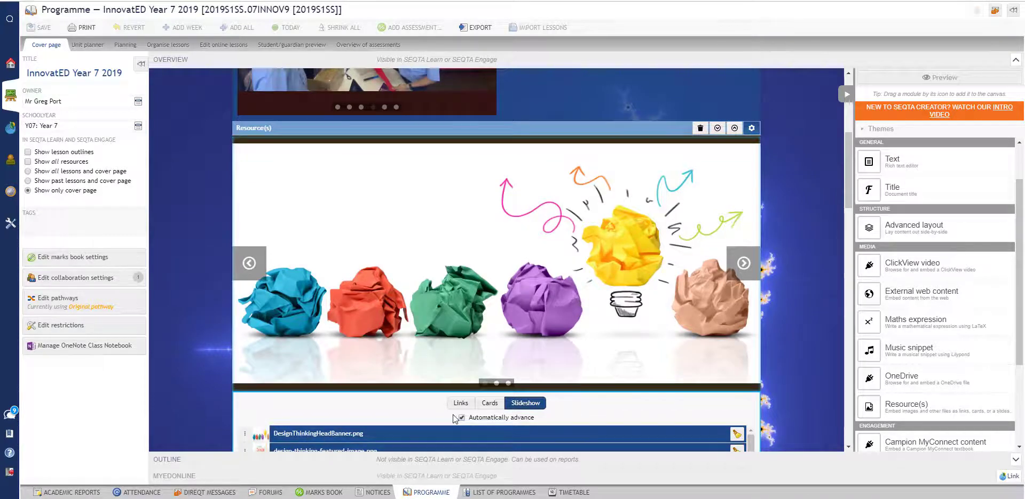
scroll(455, 419, down, 6)
scroll(455, 414, up, 5)
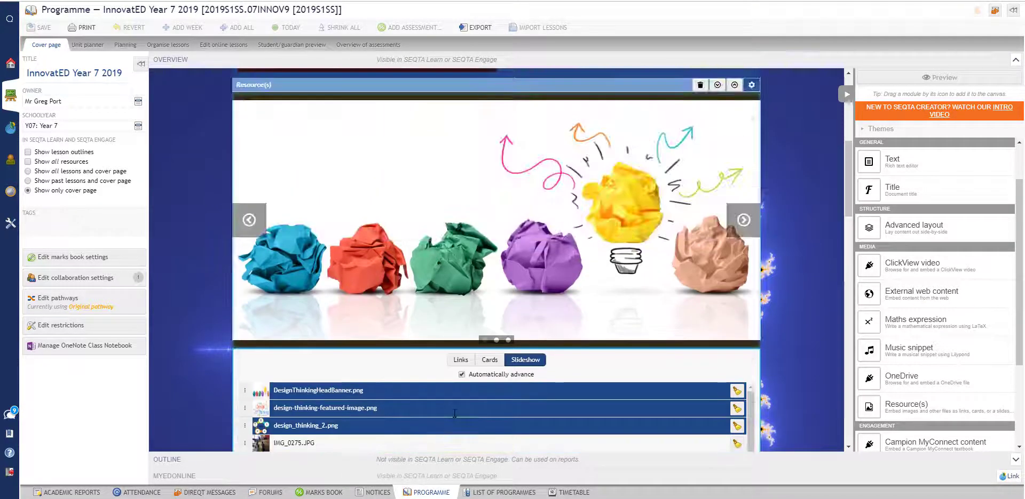
- Close the design thinking slideshow's settings and review the student skills, handbook link, term outline and pitch slides modules
scroll(626, 230, up, 1)
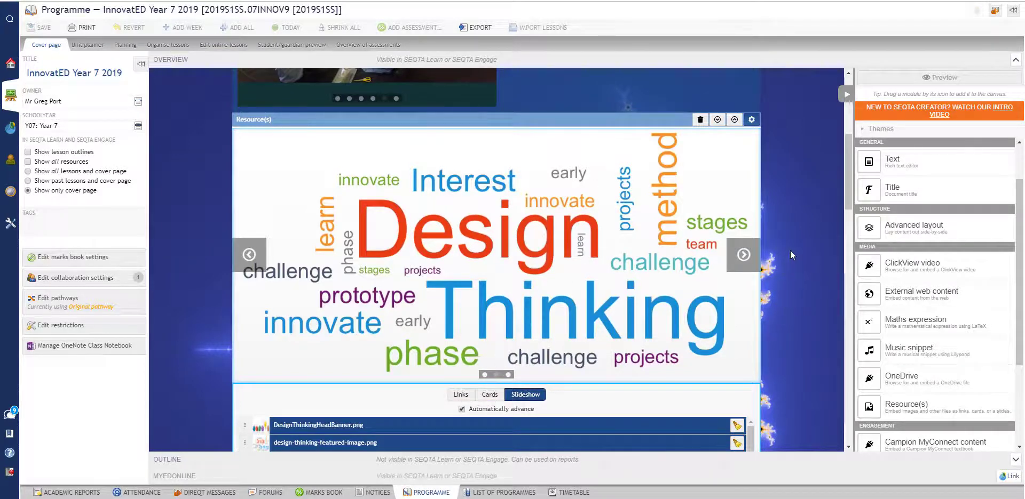
click(812, 187)
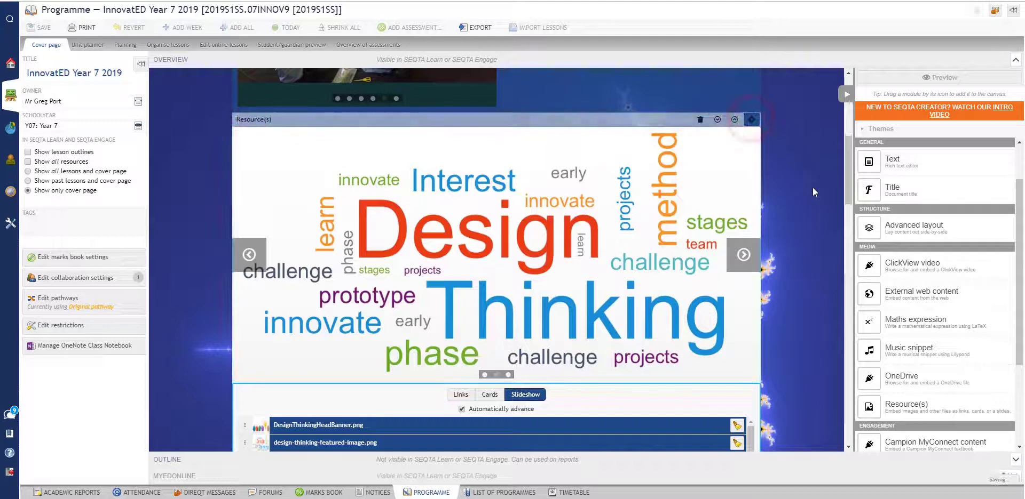
scroll(812, 190, down, 5)
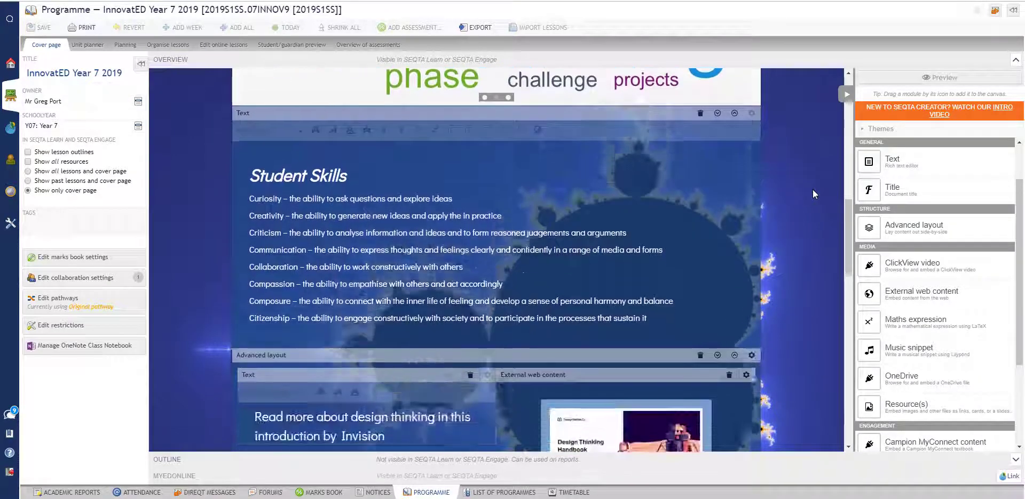
scroll(812, 190, down, 3)
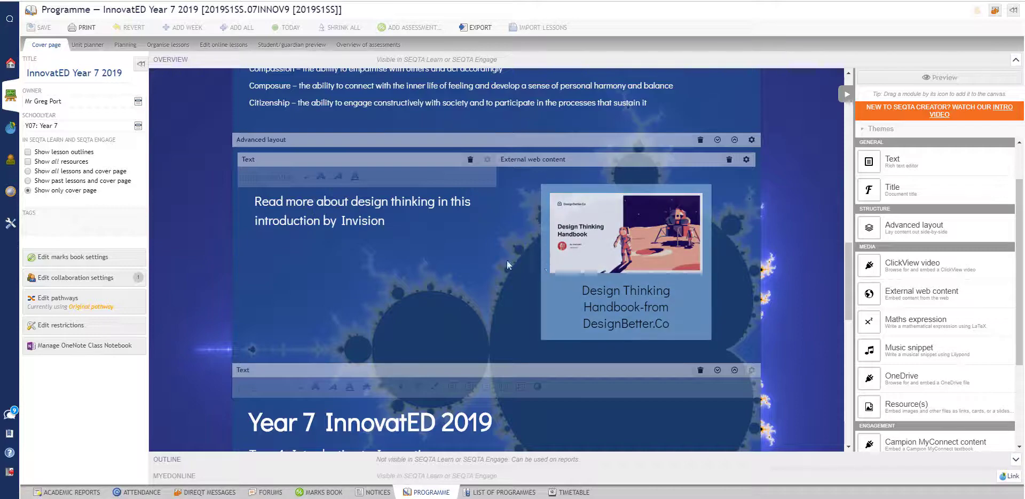
scroll(453, 260, down, 6)
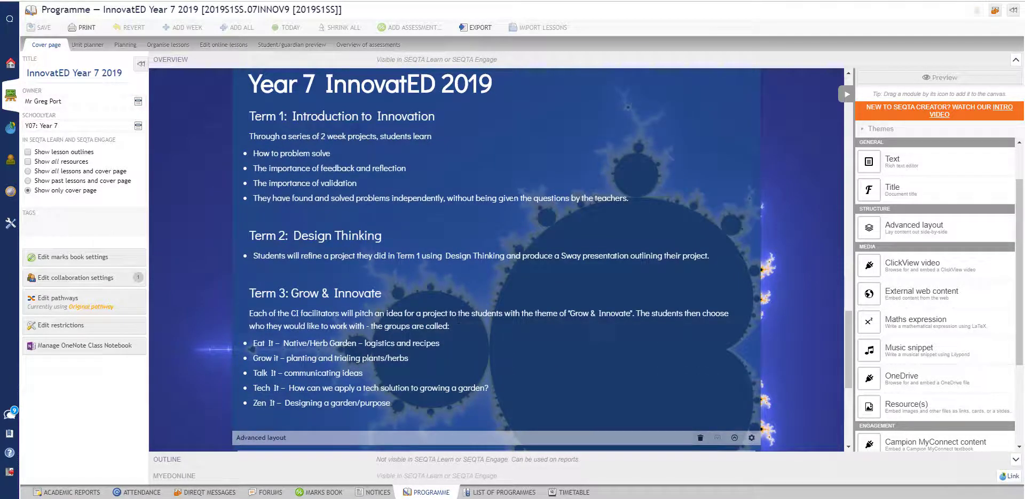
scroll(540, 180, down, 5)
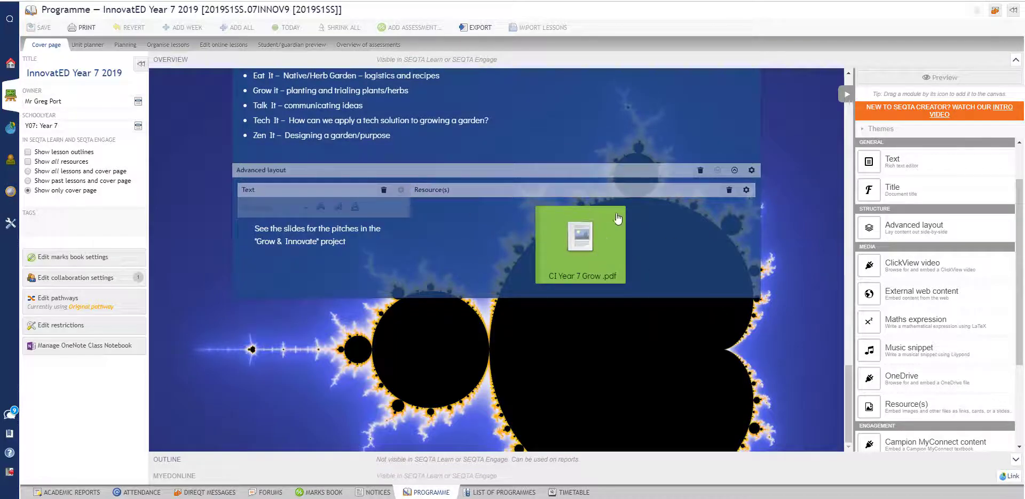
scroll(593, 252, up, 19)
scroll(600, 254, down, 17)
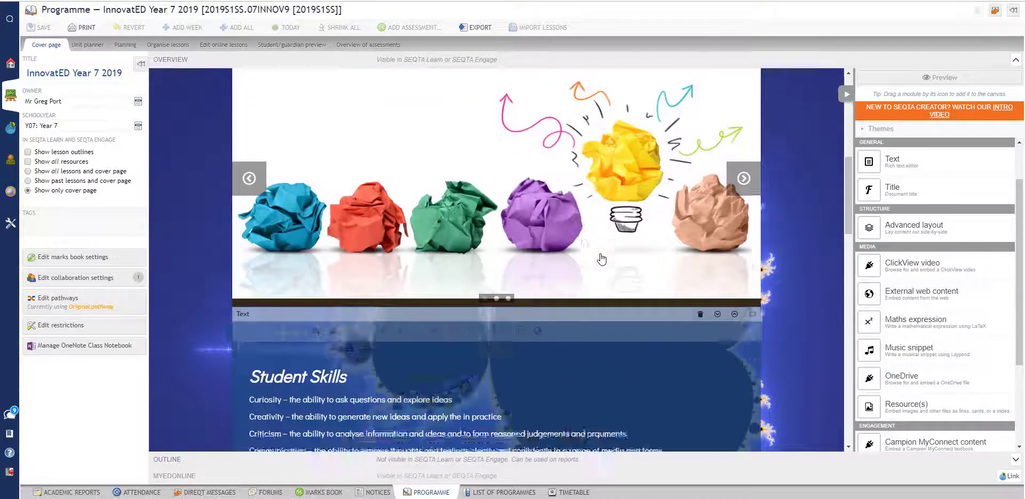
scroll(600, 253, down, 2)
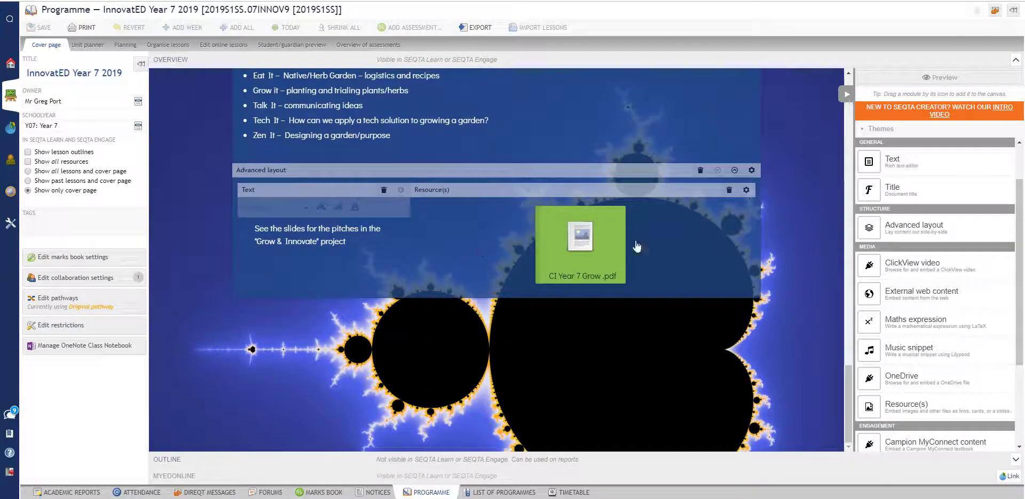
scroll(658, 246, up, 1)
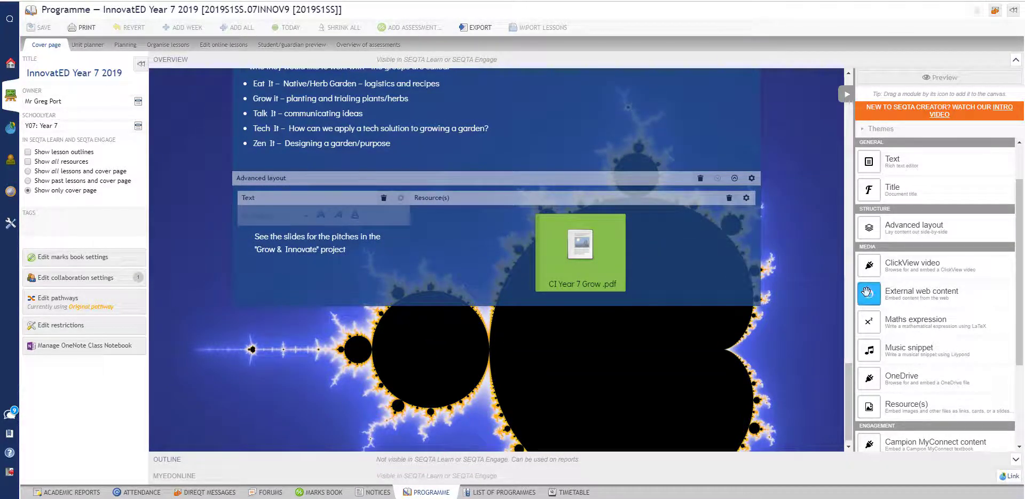
drag(860, 298, 419, 271)
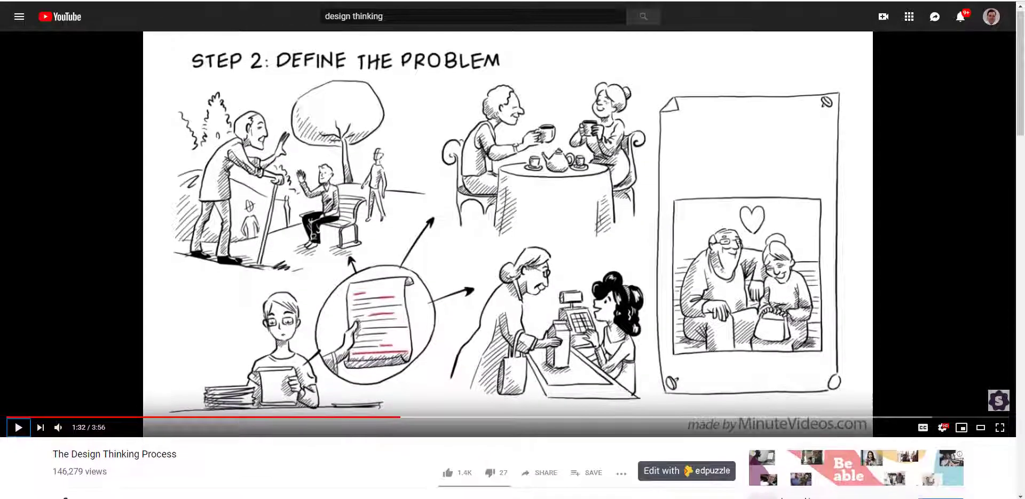
scroll(276, 332, down, 1)
key(ctrl+l)
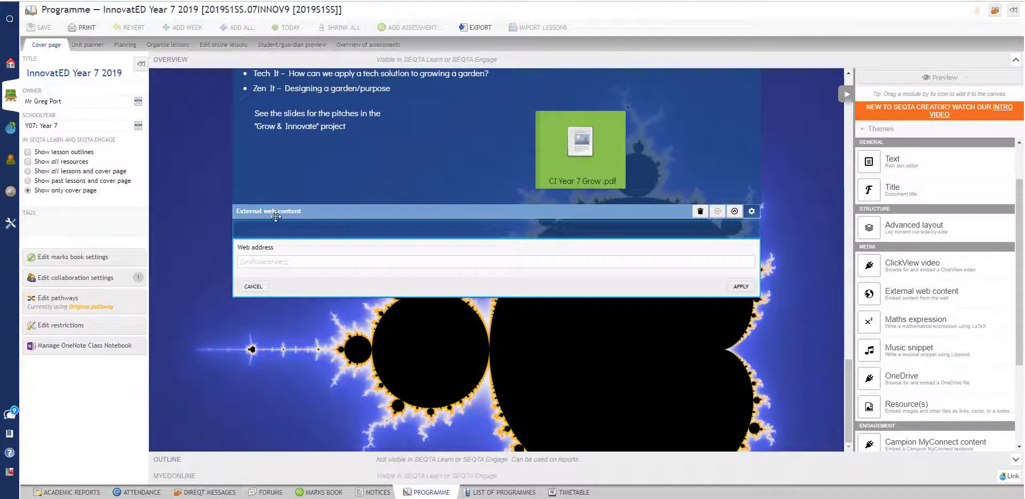
click(278, 273)
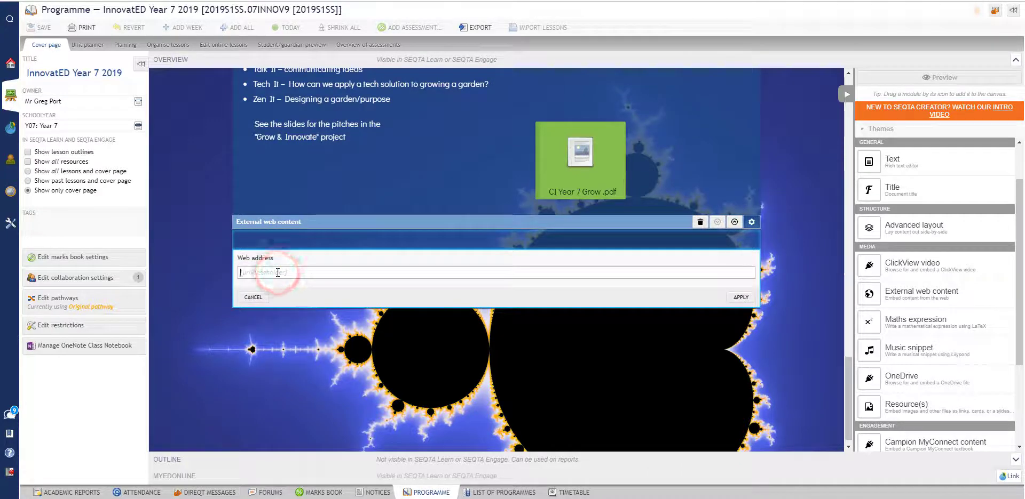
text(https://www.youtube.com/watch?v=_r0VX-aU_T8)
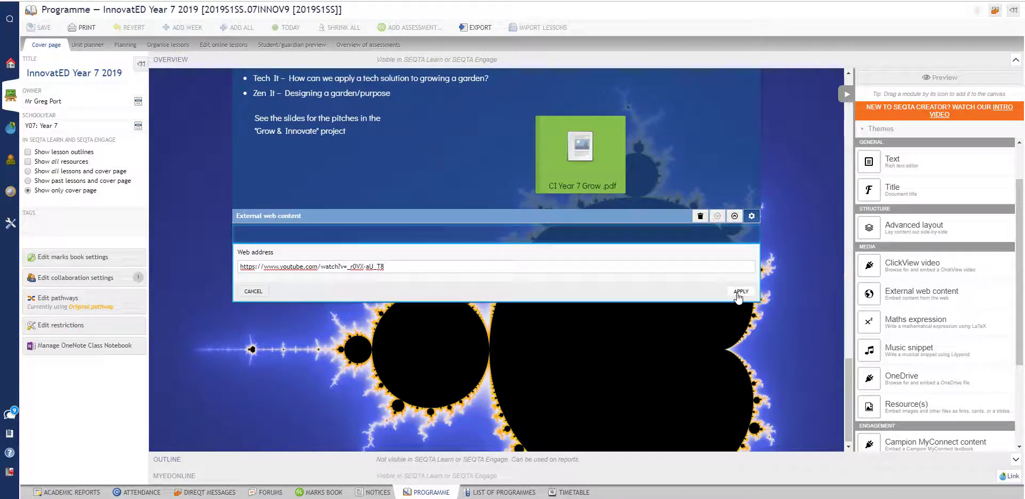
click(739, 292)
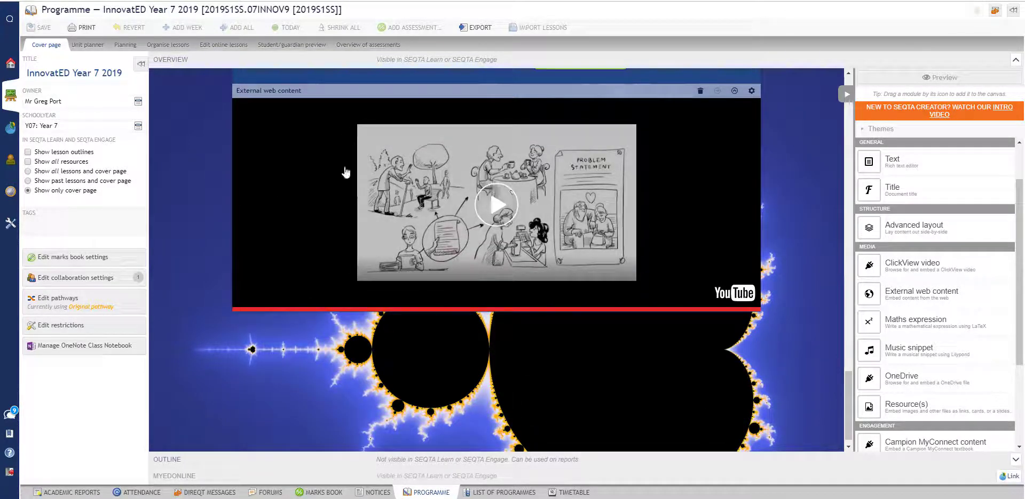
- Expand the theme list, apply the ASC theme with the lit building at dusk, and check the cover page's modules
scroll(712, 268, up, 10)
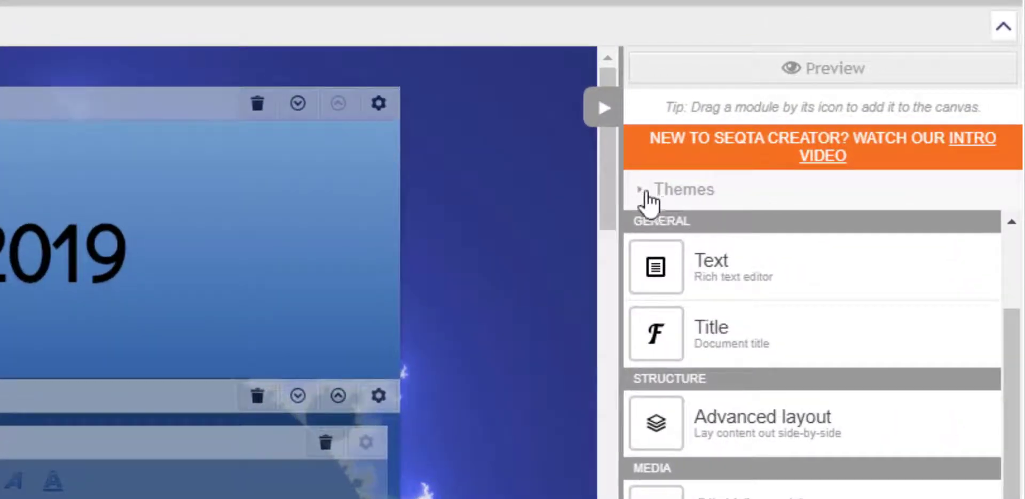
click(643, 190)
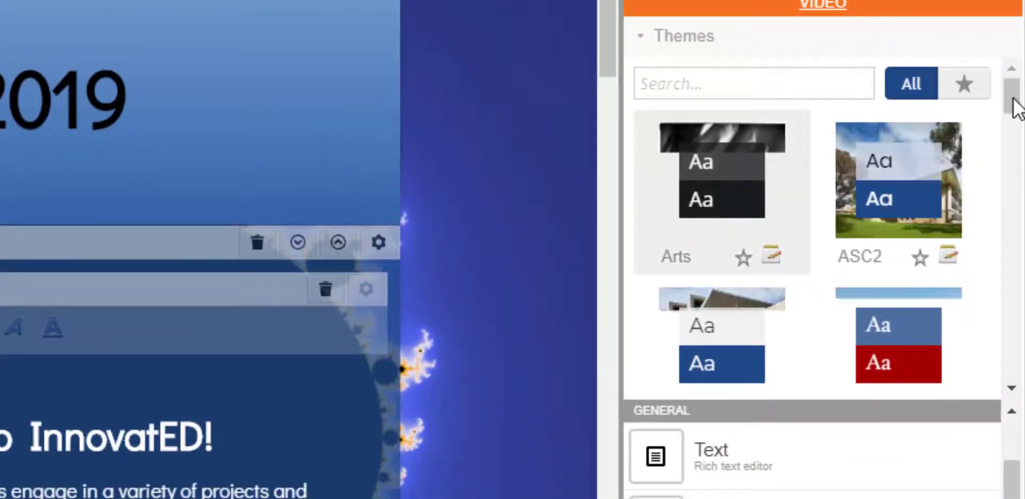
click(1011, 133)
drag(1013, 116, 1013, 123)
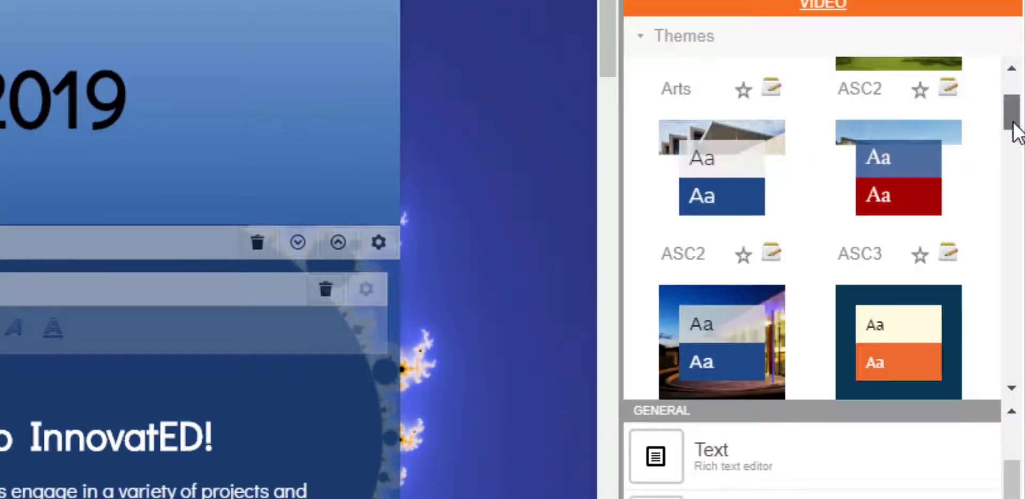
scroll(1013, 128, down, 1)
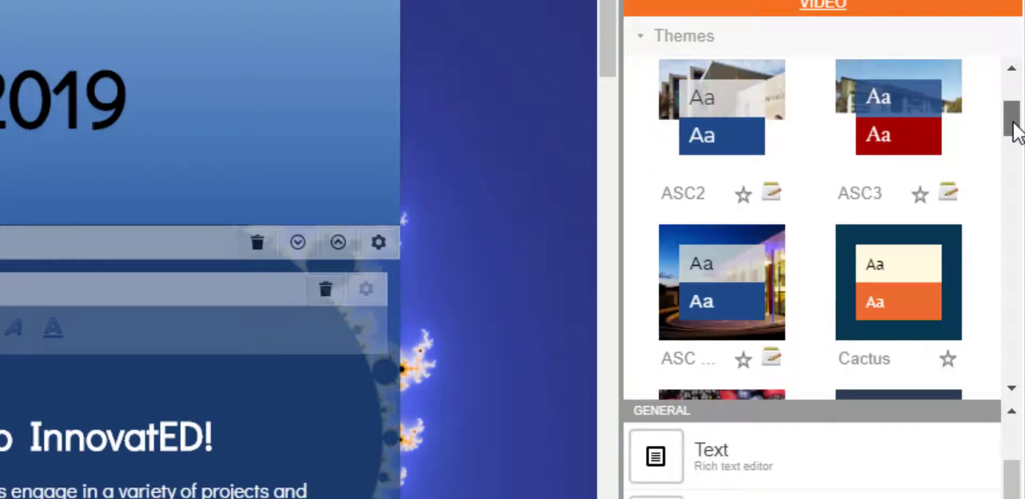
drag(1014, 130, 1017, 139)
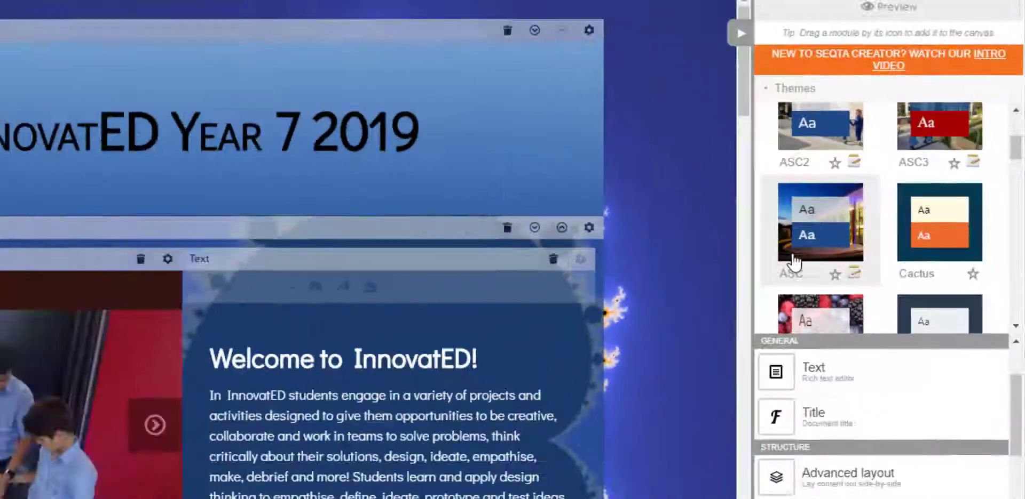
click(682, 288)
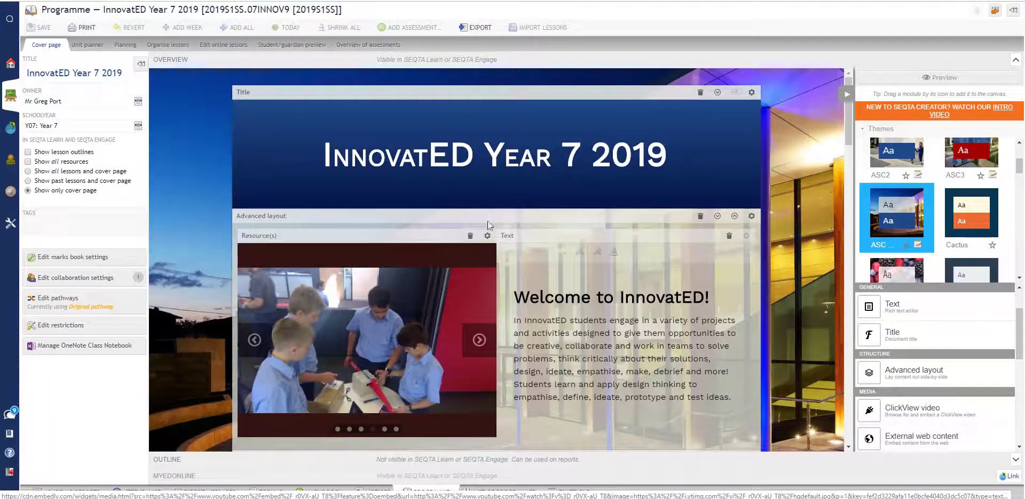
scroll(240, 231, down, 10)
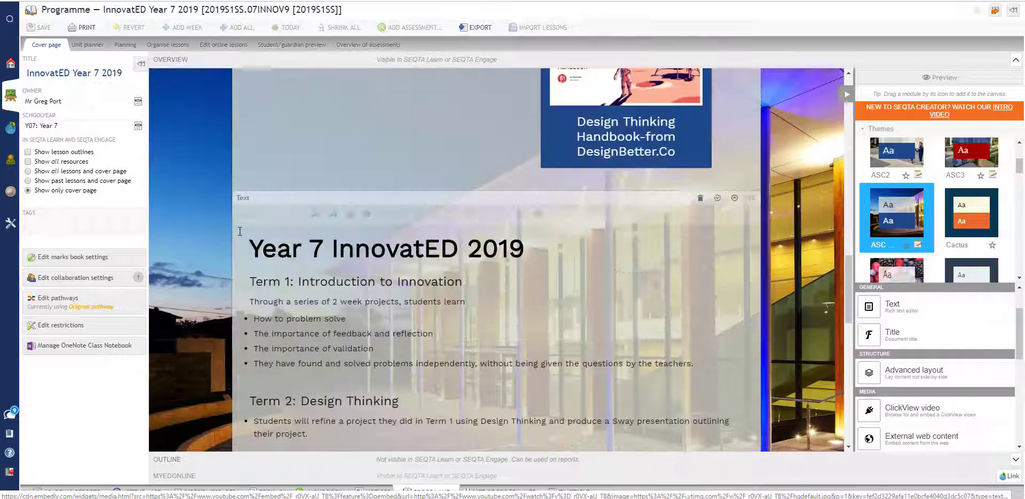
scroll(976, 248, down, 1)
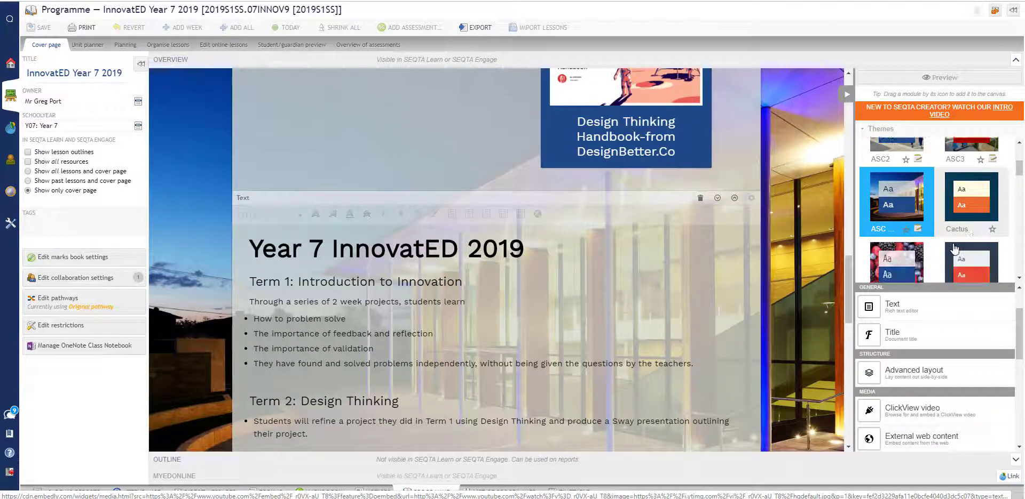
- Try the yellow 7 Habits tree theme, the "Future..." theme and the "Geom..." theme on the cover page
click(909, 258)
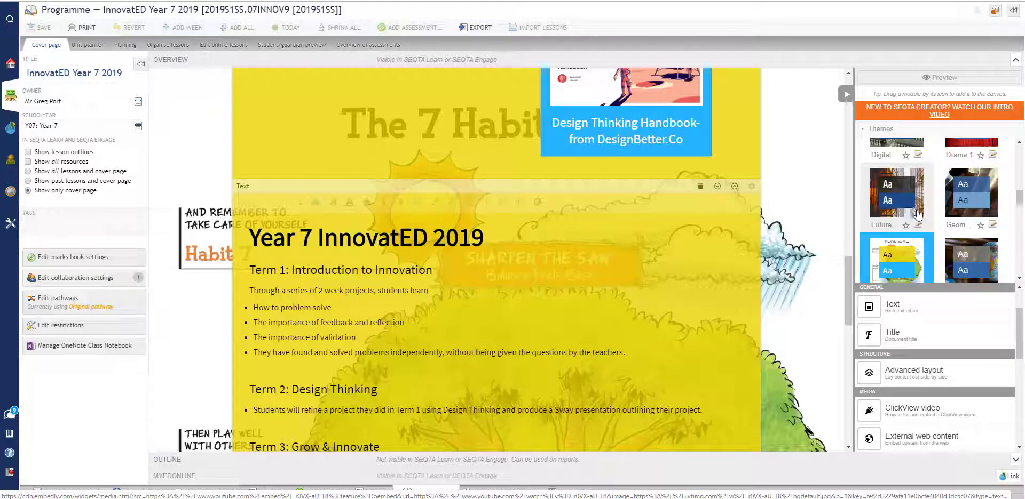
click(916, 213)
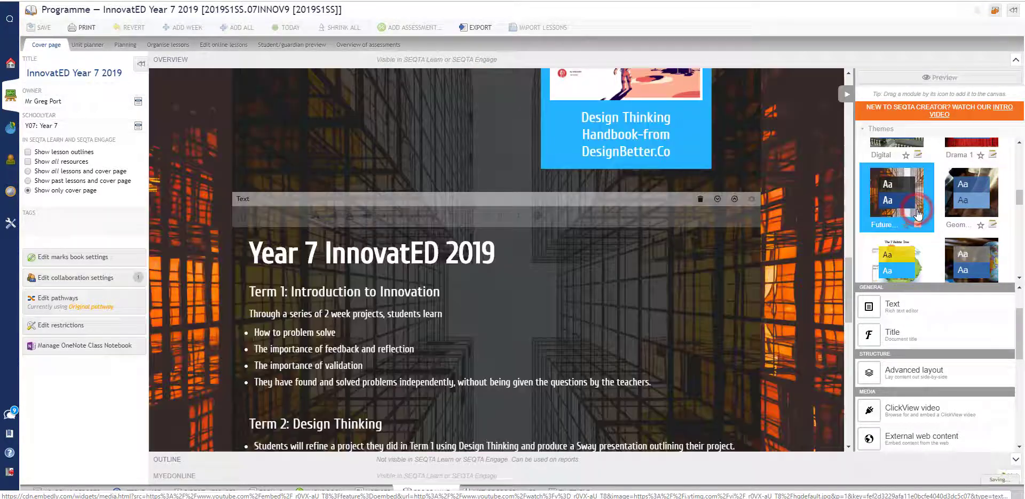
click(953, 216)
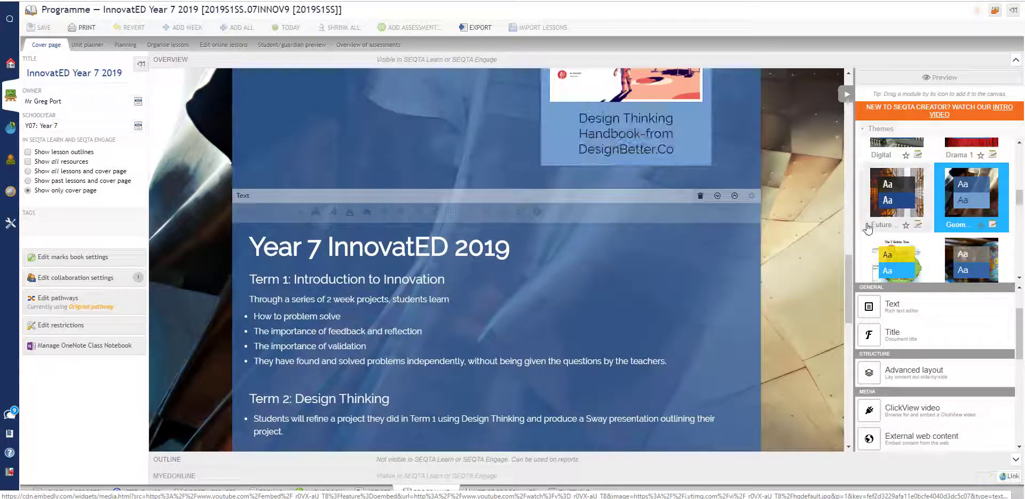
scroll(788, 224, down, 5)
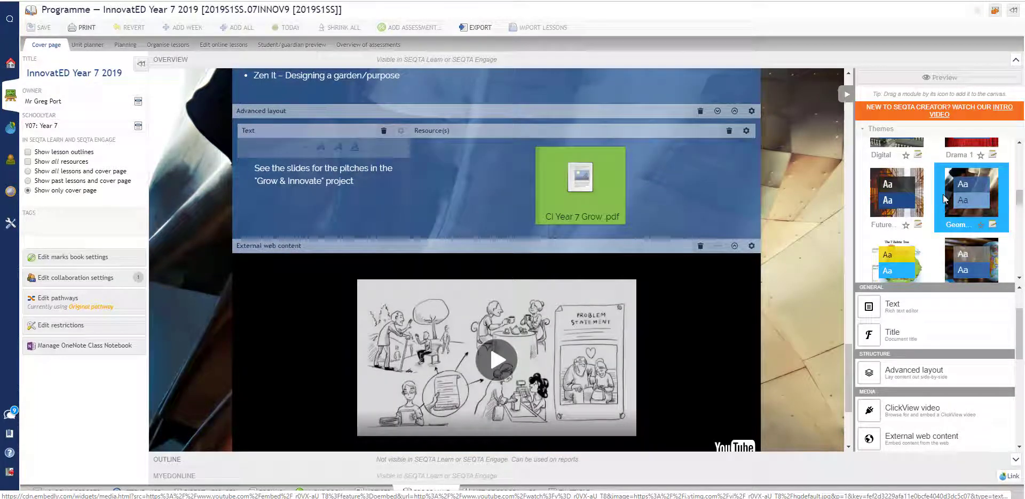
- Try the Music theme and the PE 1 theme on the cover page
scroll(1014, 201, down, 5)
scroll(1013, 202, down, 3)
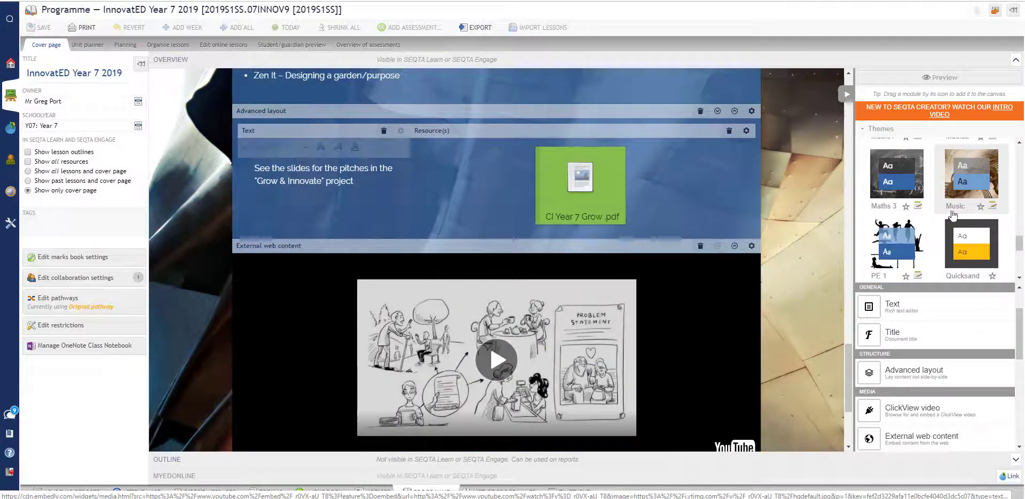
click(947, 198)
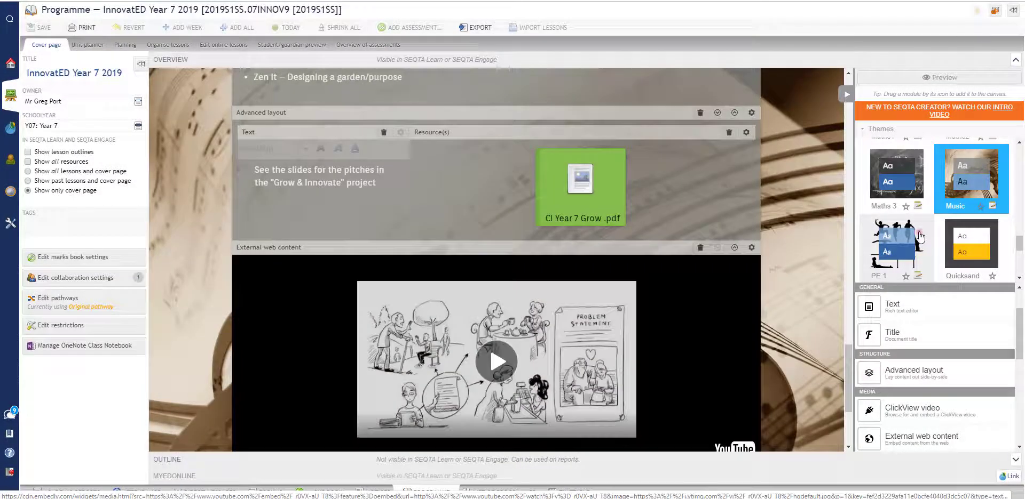
click(919, 236)
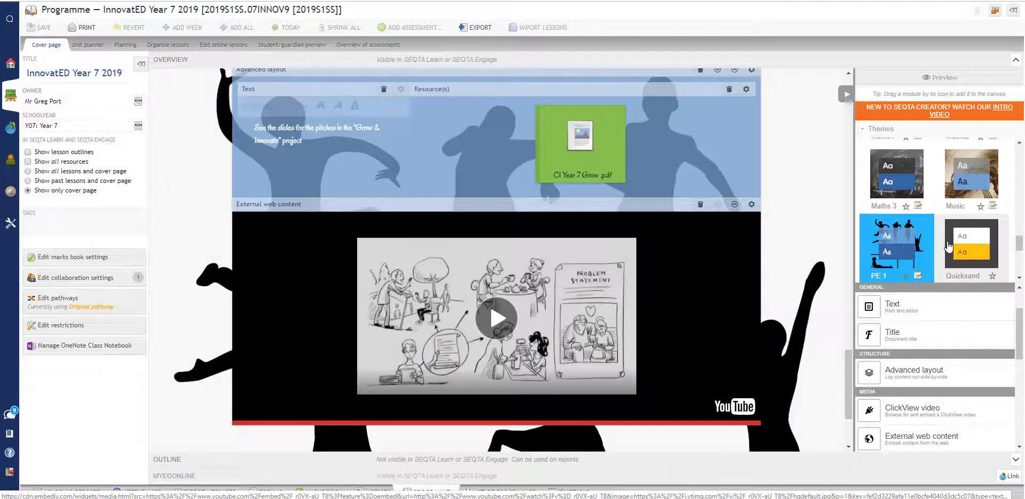
- Apply the Water theme and check the title and welcome modules at the start of the cover page
scroll(947, 245, down, 3)
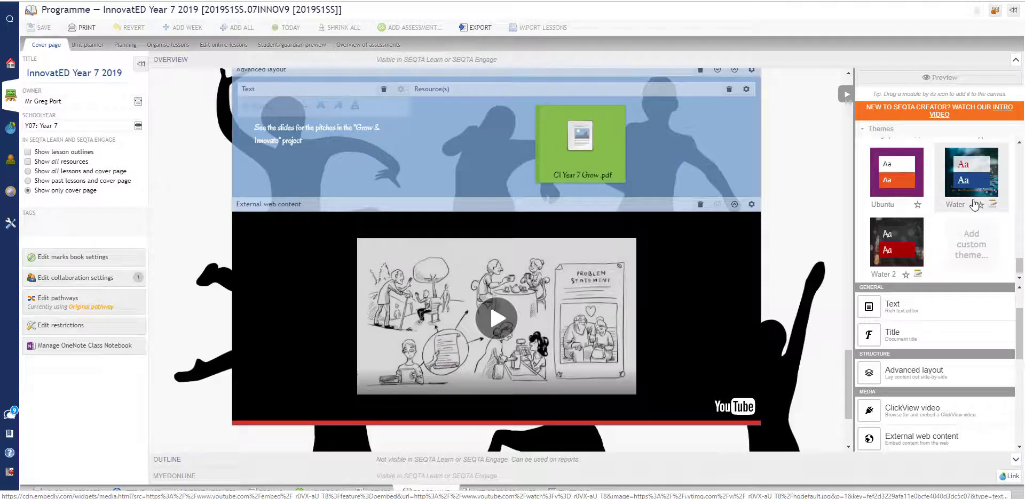
click(964, 203)
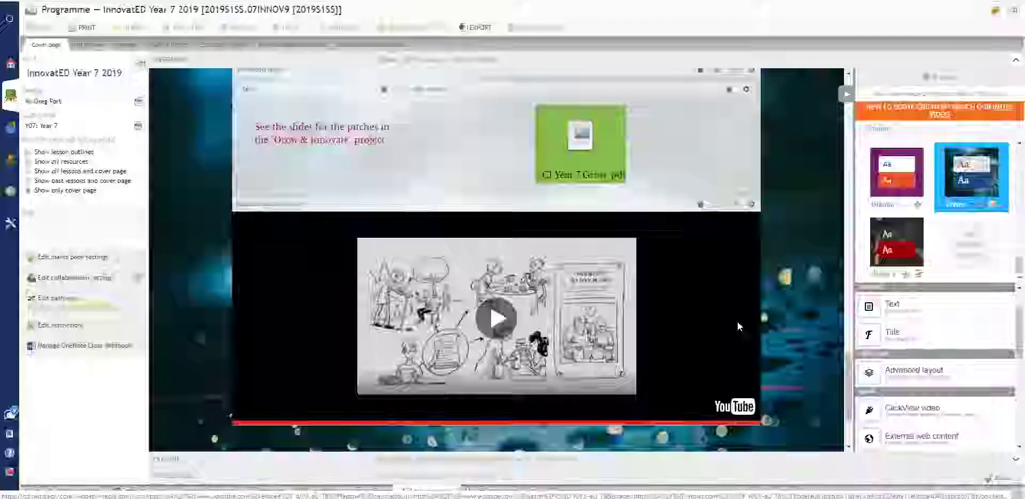
scroll(787, 264, up, 10)
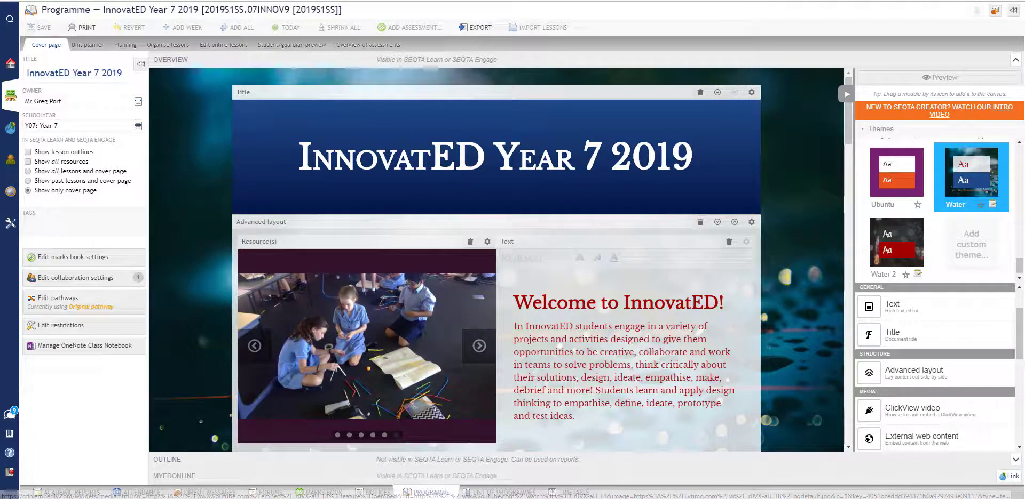
scroll(1021, 318, up, 1)
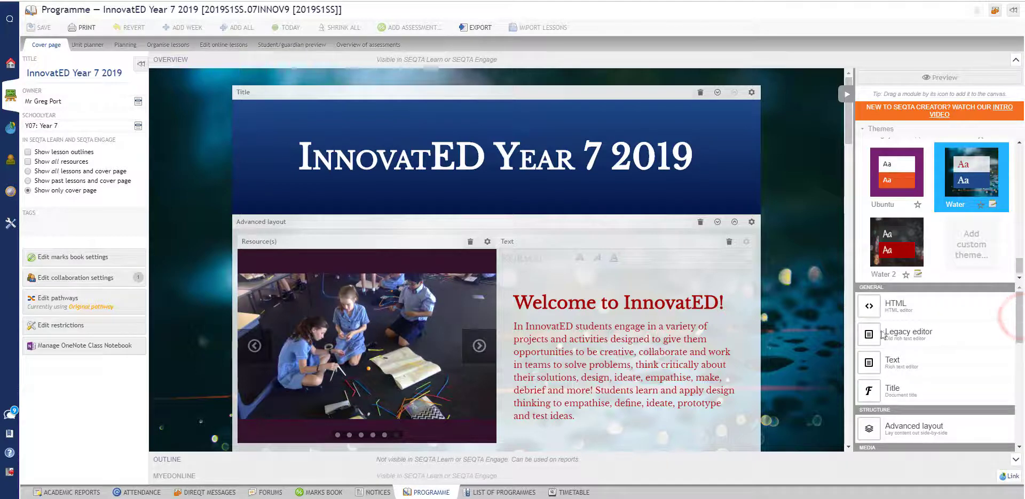